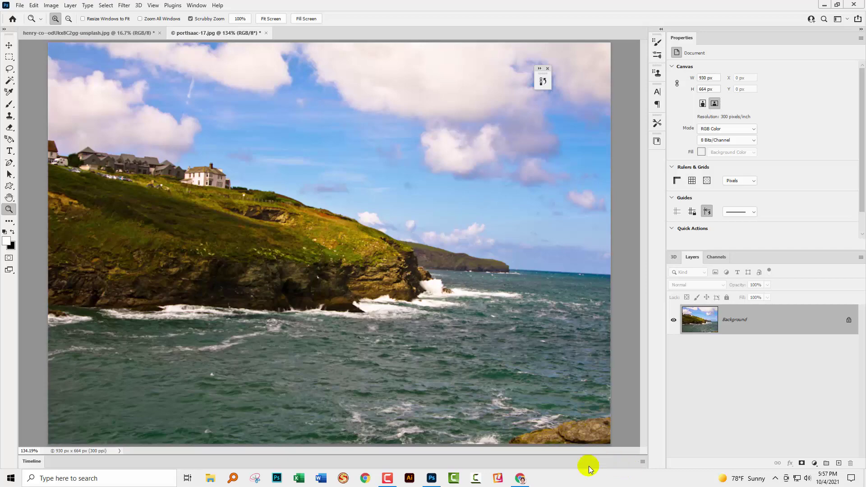
Return to the Unsplash texture search results and dismiss the attribution popup.
{"action": "left_click", "coordinate": [521, 479]}
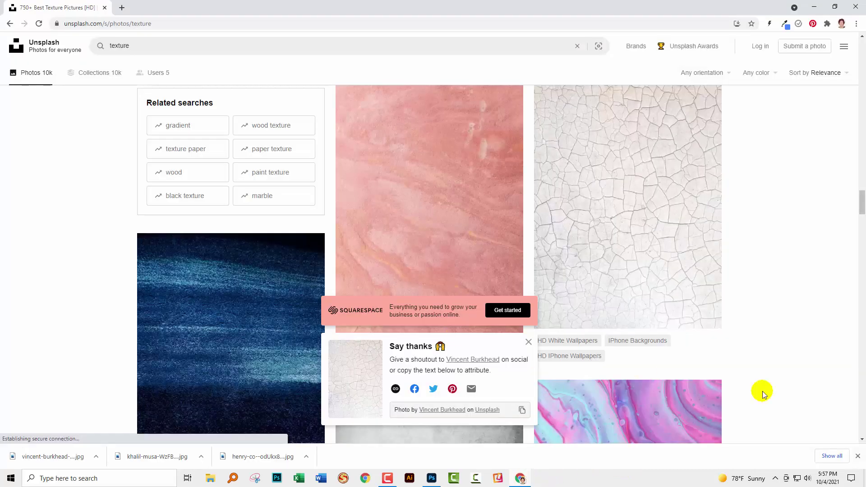
{"action": "scroll", "coordinate": [857, 334], "scroll_direction": "down", "scroll_amount": 6}
{"action": "scroll", "coordinate": [849, 330], "scroll_direction": "up", "scroll_amount": 10}
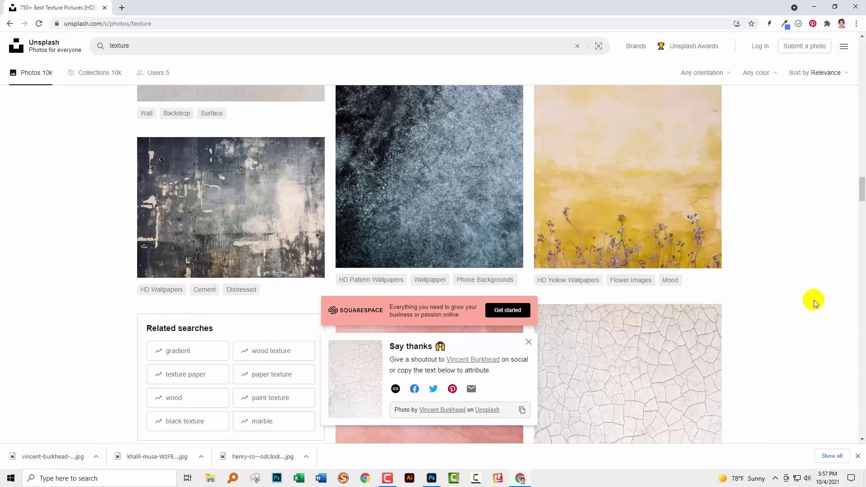
{"action": "left_click", "coordinate": [528, 342]}
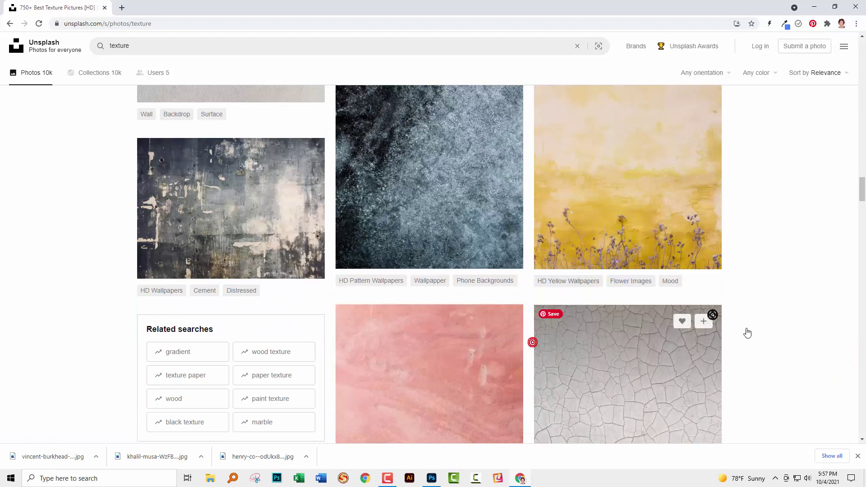
Try downloading the white cracked-paint photo again, cancel the duplicate save, and close the thank-you popup.
{"action": "scroll", "coordinate": [861, 316], "scroll_direction": "down", "scroll_amount": 4}
{"action": "scroll", "coordinate": [858, 319], "scroll_direction": "down", "scroll_amount": 1}
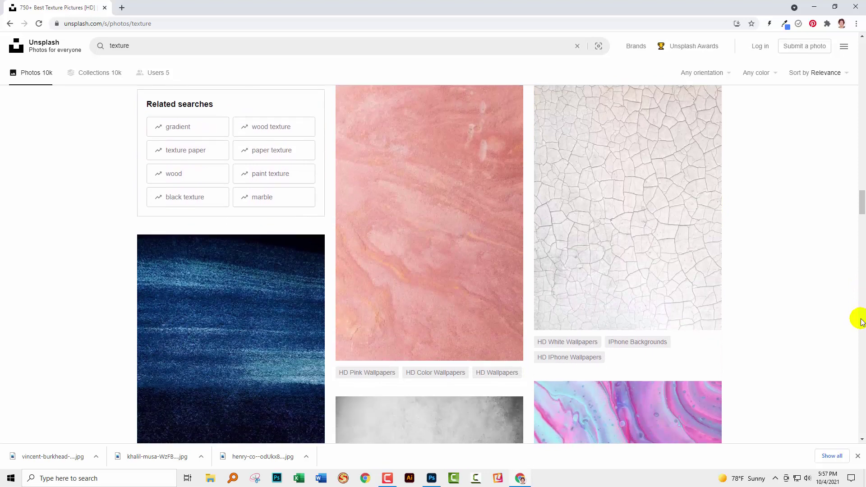
{"action": "scroll", "coordinate": [858, 318], "scroll_direction": "up", "scroll_amount": 1}
{"action": "mouse_move", "coordinate": [661, 275]}
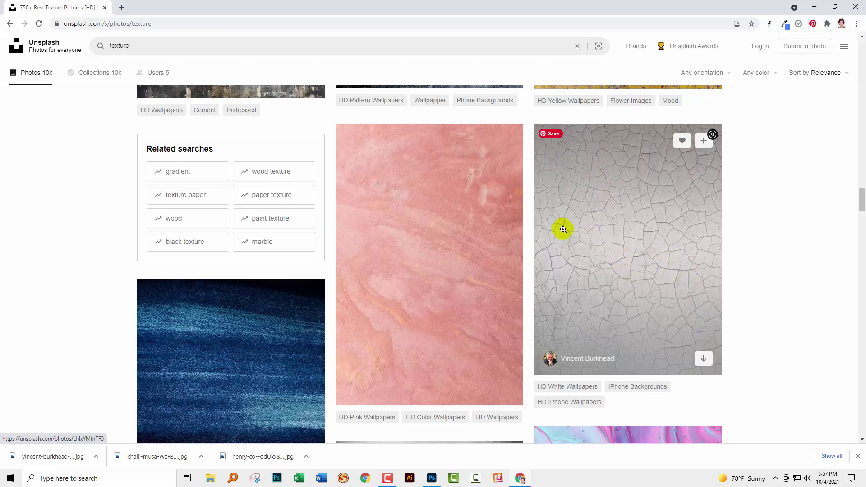
{"action": "left_click", "coordinate": [704, 361]}
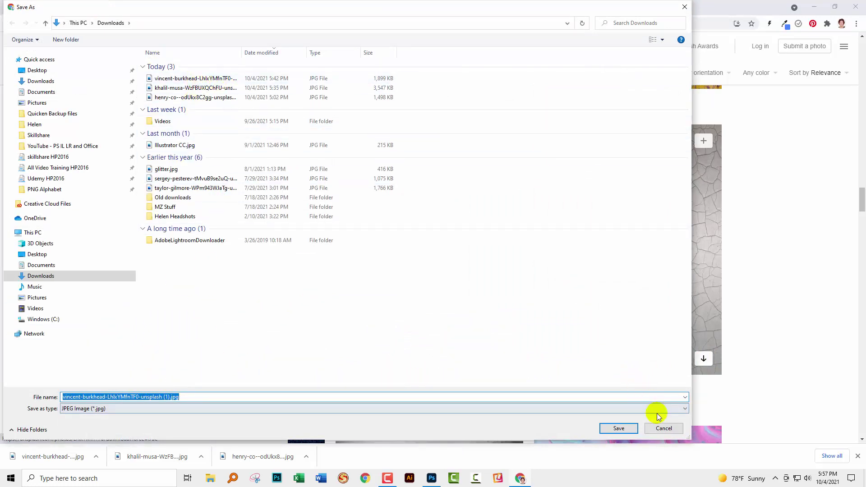
{"action": "left_click", "coordinate": [662, 428]}
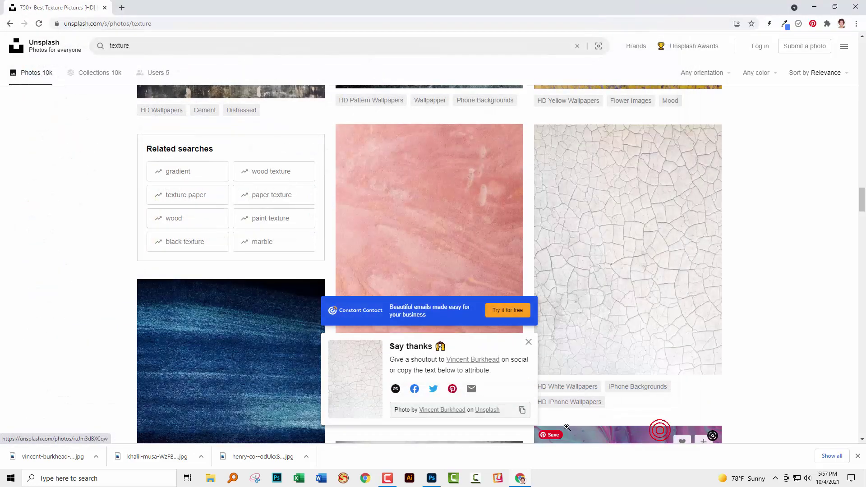
{"action": "left_click", "coordinate": [529, 342]}
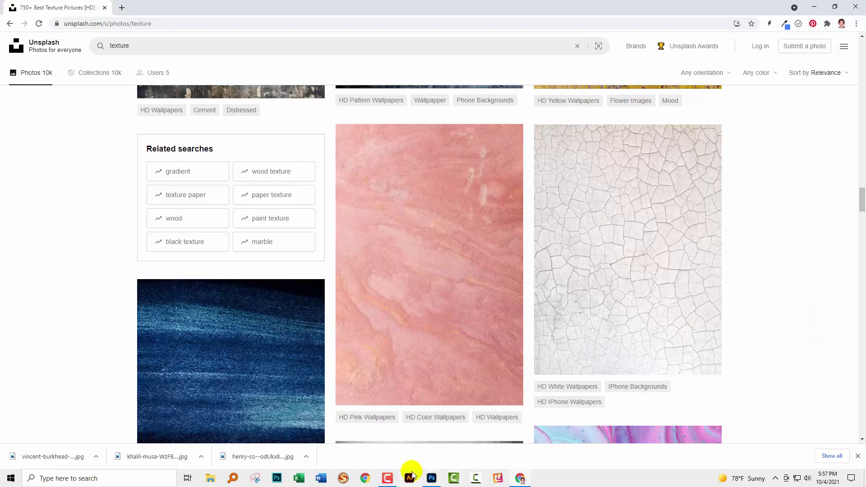
In Photoshop, open the downloaded cracked-texture image from the recent files.
{"action": "left_click", "coordinate": [431, 477]}
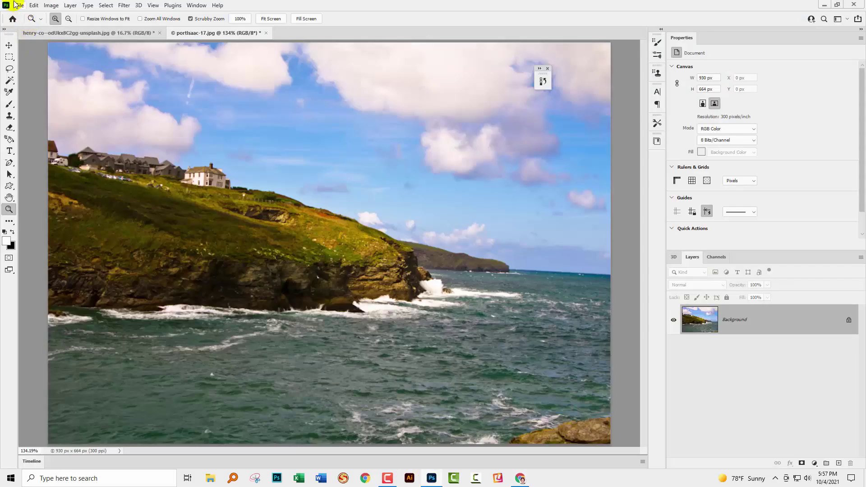
{"action": "left_click", "coordinate": [18, 5]}
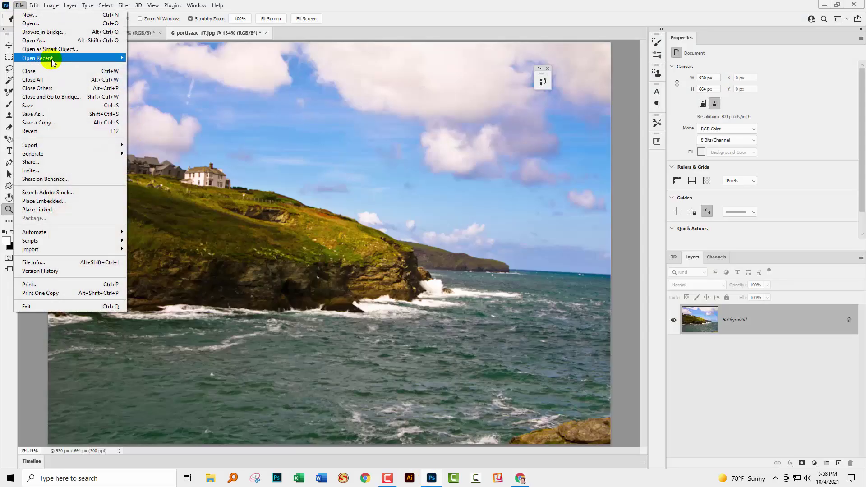
{"action": "left_click", "coordinate": [144, 57]}
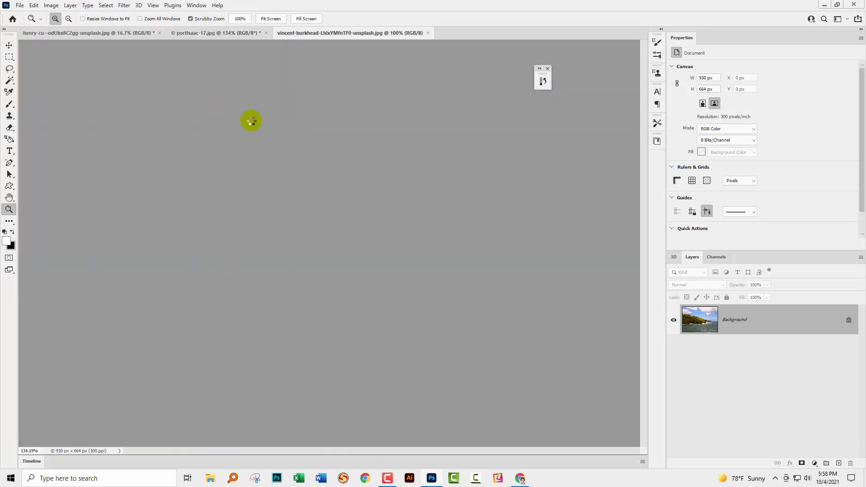
{"action": "left_click", "coordinate": [188, 34]}
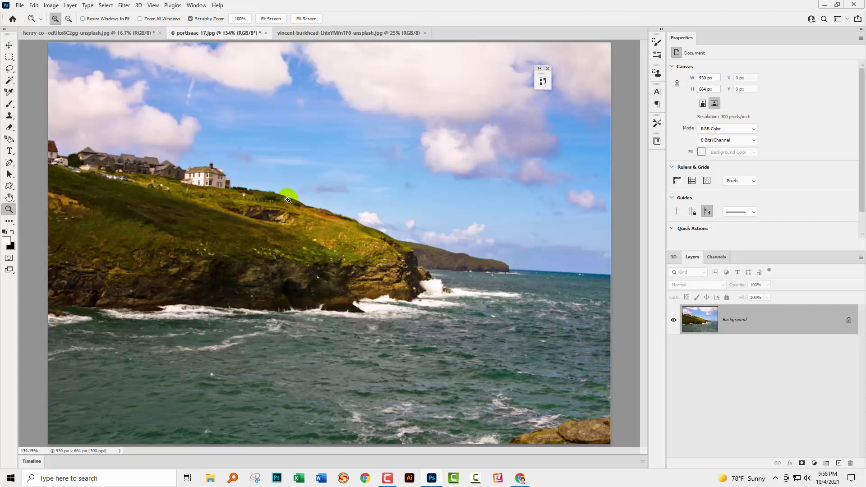
{"action": "left_click", "coordinate": [334, 33]}
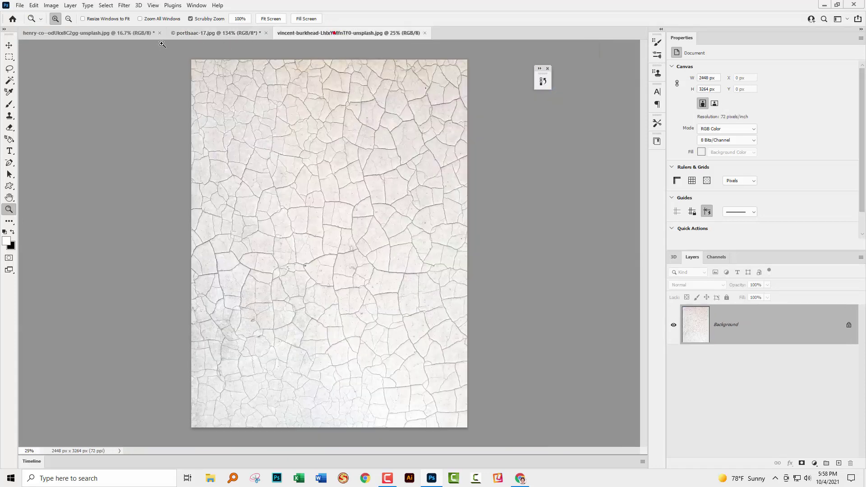
Rotate the texture 90° clockwise into a 3264 × 2448 px landscape and zoom in.
{"action": "left_click", "coordinate": [51, 6]}
{"action": "mouse_move", "coordinate": [88, 89]}
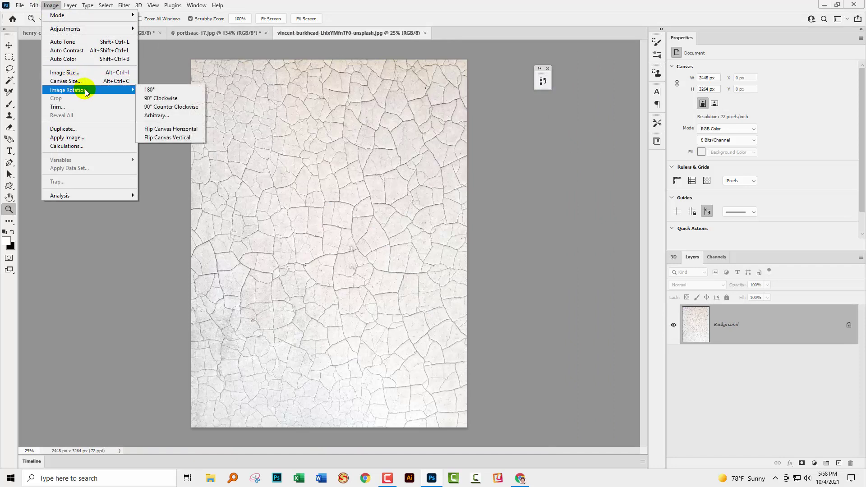
{"action": "left_click", "coordinate": [170, 98]}
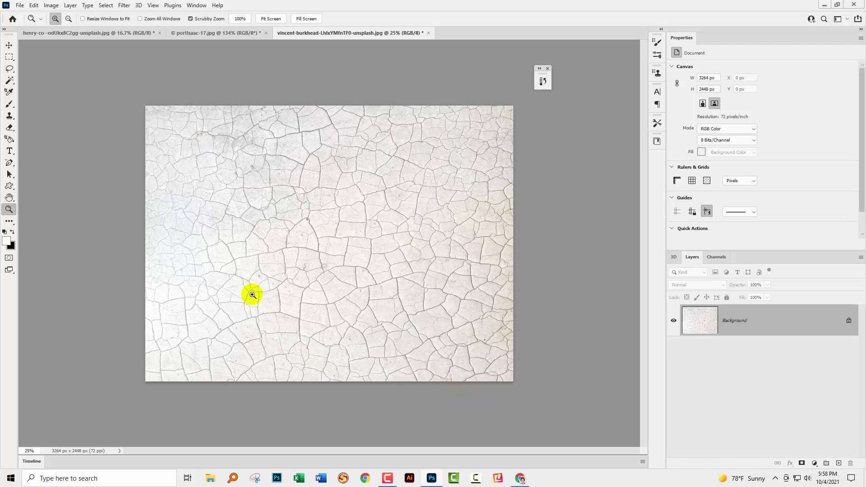
{"action": "left_click", "coordinate": [307, 312]}
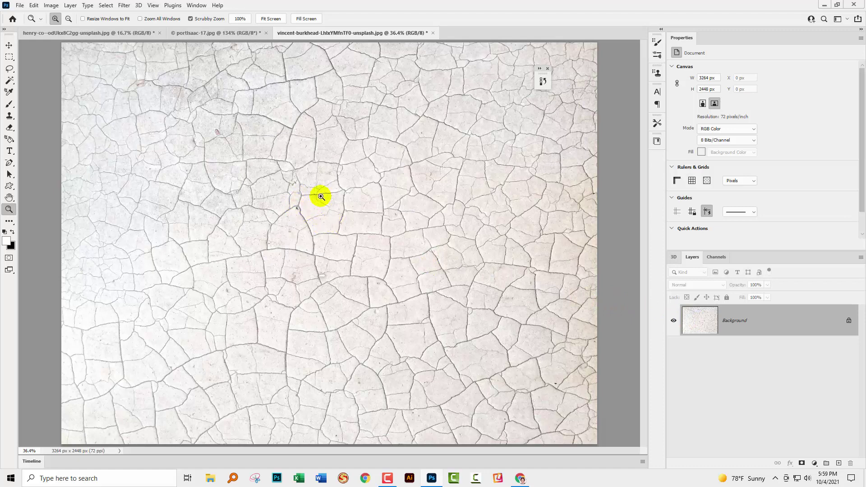
Unlock the Background into editable Layer 0 and bring up the Curves adjustment.
{"action": "left_click", "coordinate": [848, 322]}
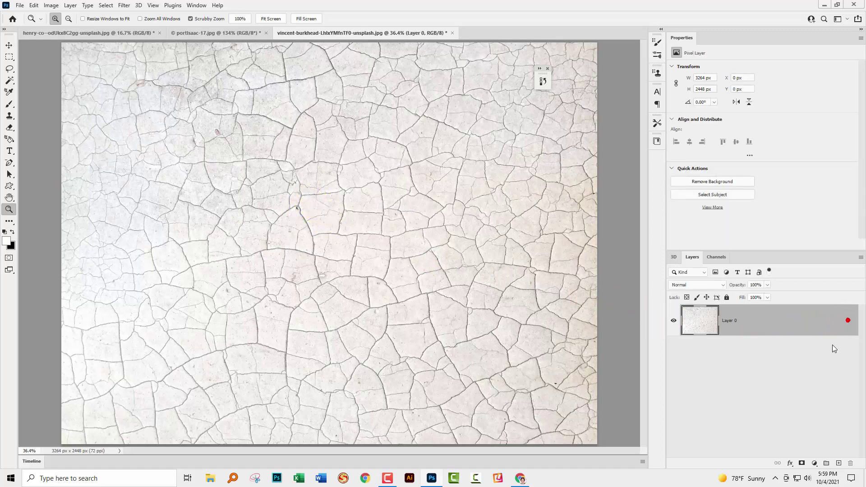
{"action": "left_click", "coordinate": [51, 6]}
{"action": "mouse_move", "coordinate": [64, 30]}
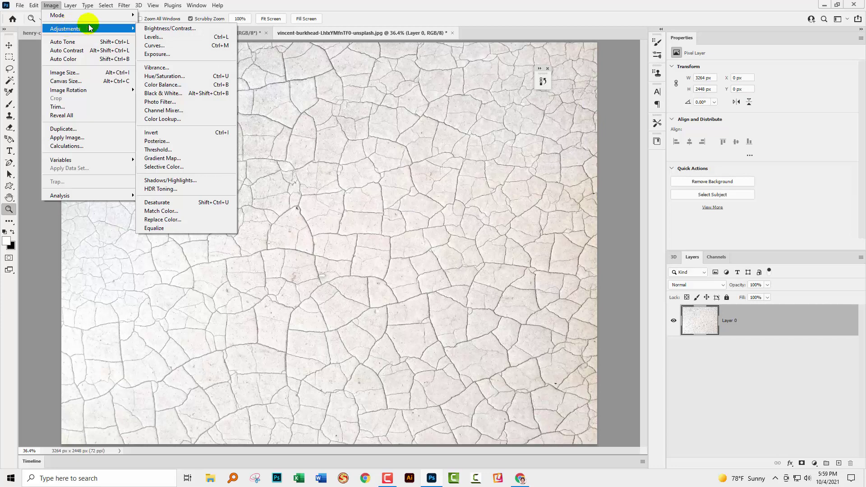
{"action": "left_click", "coordinate": [125, 29]}
{"action": "left_click", "coordinate": [125, 29]}
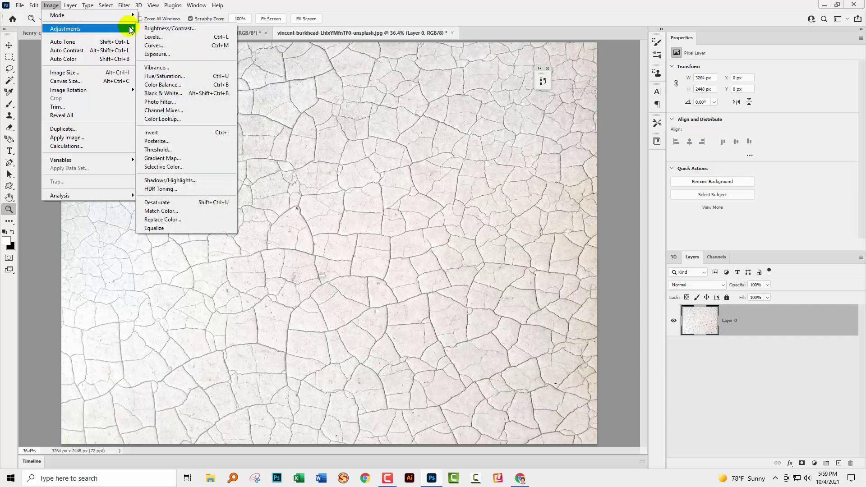
{"action": "left_click", "coordinate": [153, 44]}
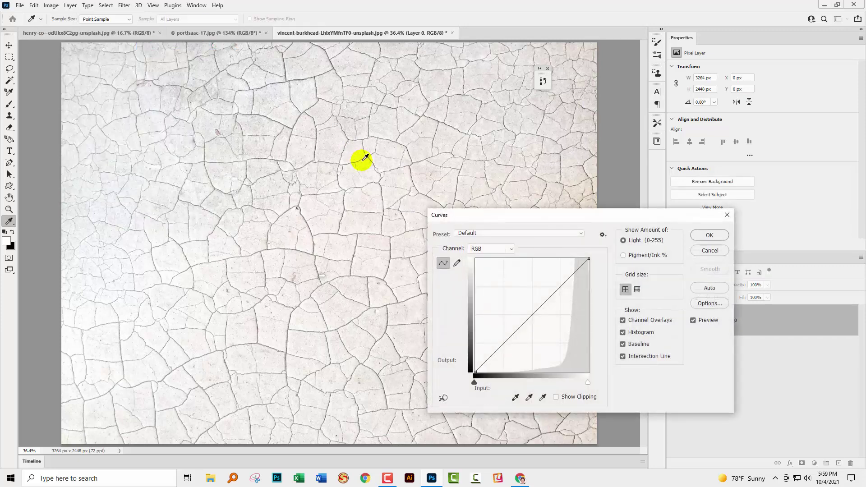
Apply Curves with black point 16, light tones pushed to white, and midtone 126 to 119.
{"action": "left_click_drag", "start_coordinate": [502, 220], "coordinate": [433, 172]}
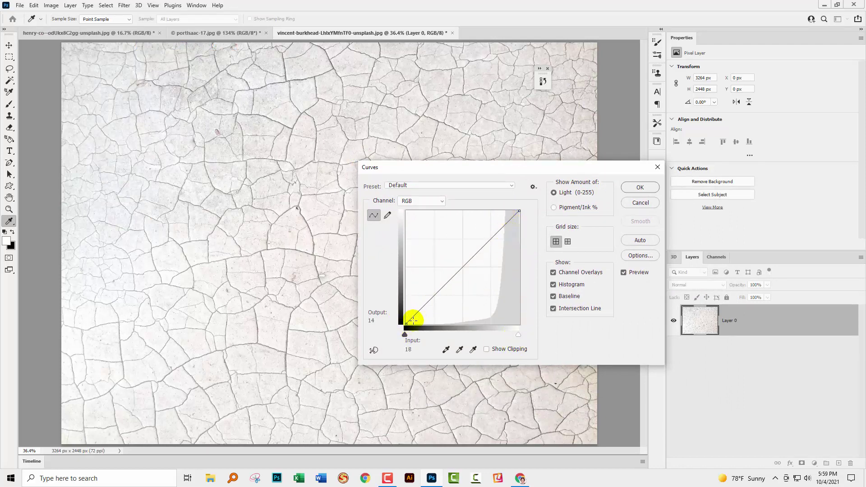
{"action": "left_click_drag", "start_coordinate": [409, 328], "coordinate": [413, 330]}
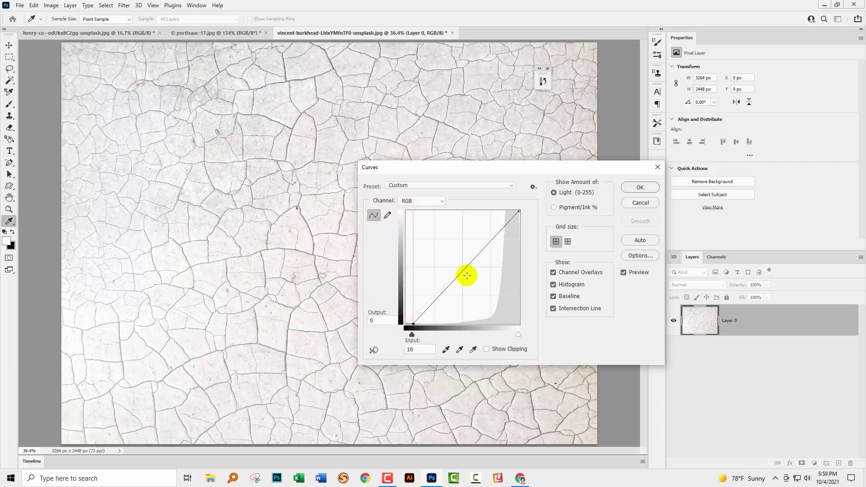
{"action": "left_click_drag", "start_coordinate": [518, 211], "coordinate": [499, 209]}
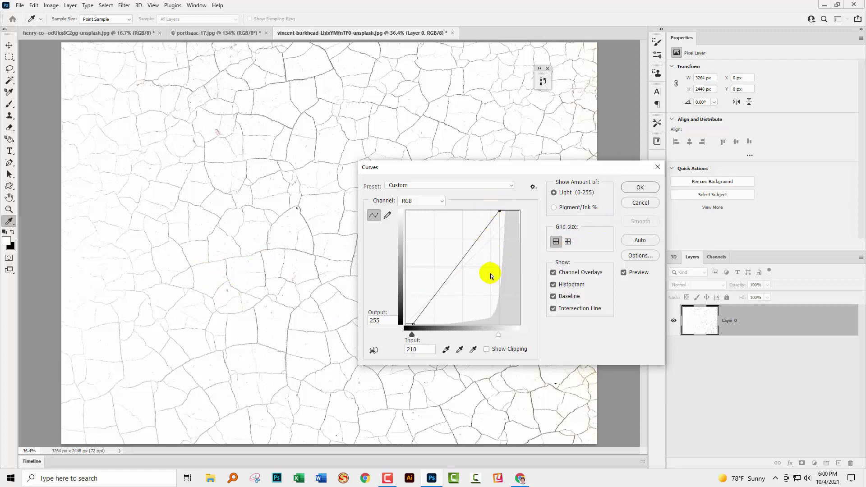
{"action": "mouse_move", "coordinate": [454, 268]}
{"action": "left_mouse_down"}
{"action": "mouse_move", "coordinate": [442, 256]}
{"action": "mouse_move", "coordinate": [462, 271]}
{"action": "left_mouse_up"}
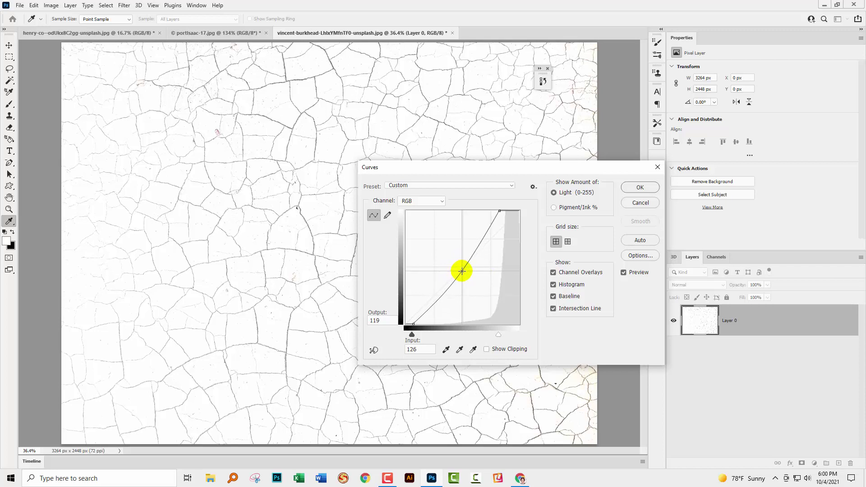
{"action": "left_click", "coordinate": [640, 187]}
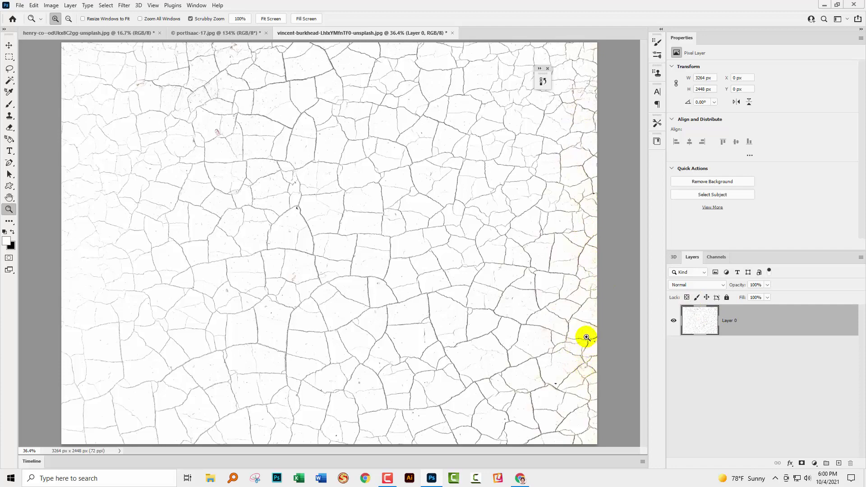
Start a Black & White conversion and raise the Yellows slider high to brighten the stained edge.
{"action": "left_click_drag", "start_coordinate": [571, 326], "coordinate": [588, 353]}
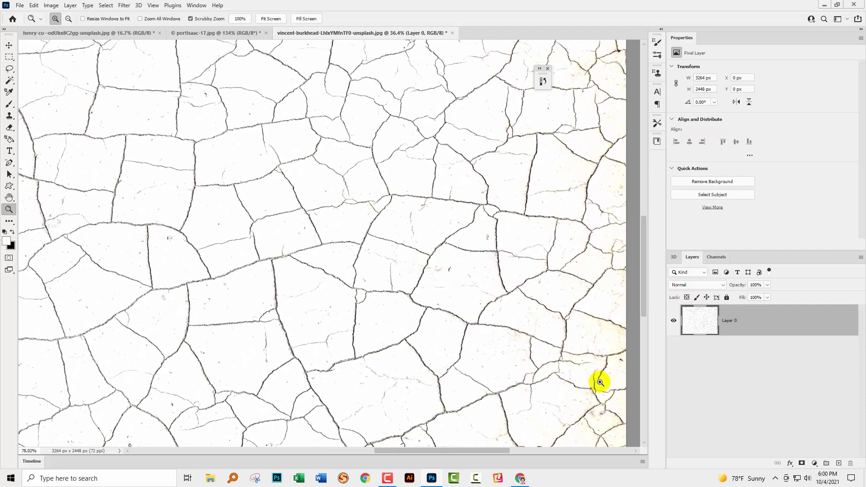
{"action": "left_click_drag", "start_coordinate": [603, 386], "coordinate": [573, 354]}
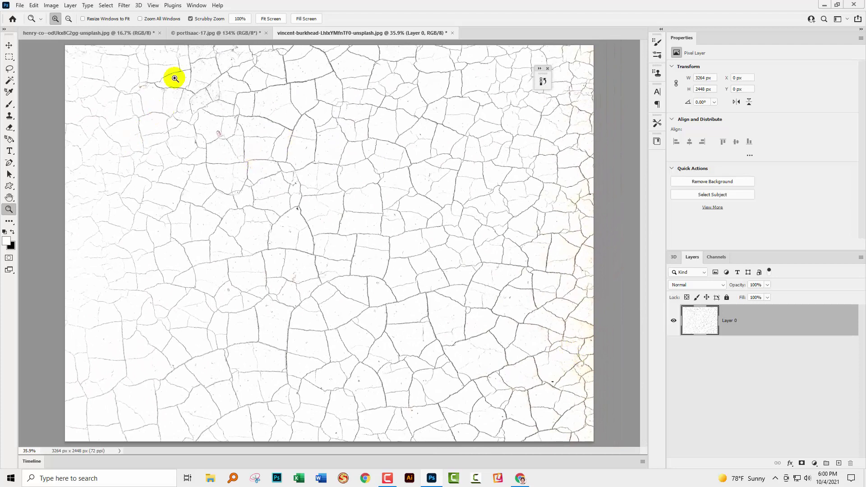
{"action": "left_click", "coordinate": [51, 6]}
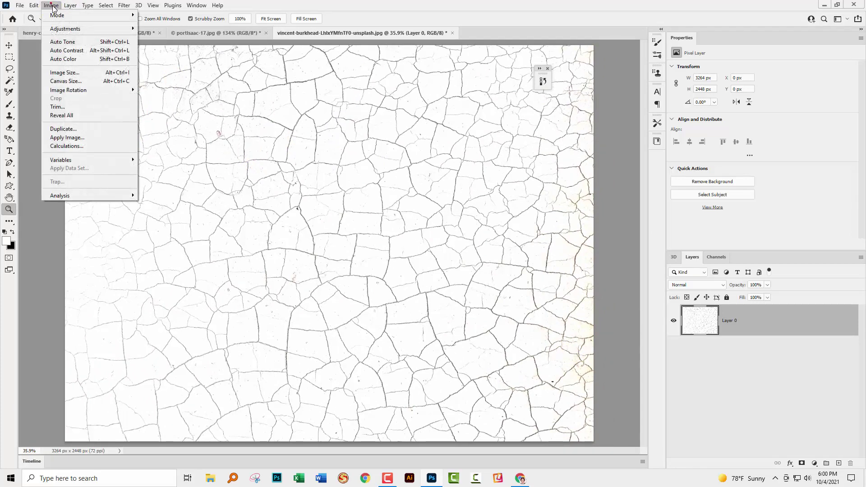
{"action": "mouse_move", "coordinate": [107, 29]}
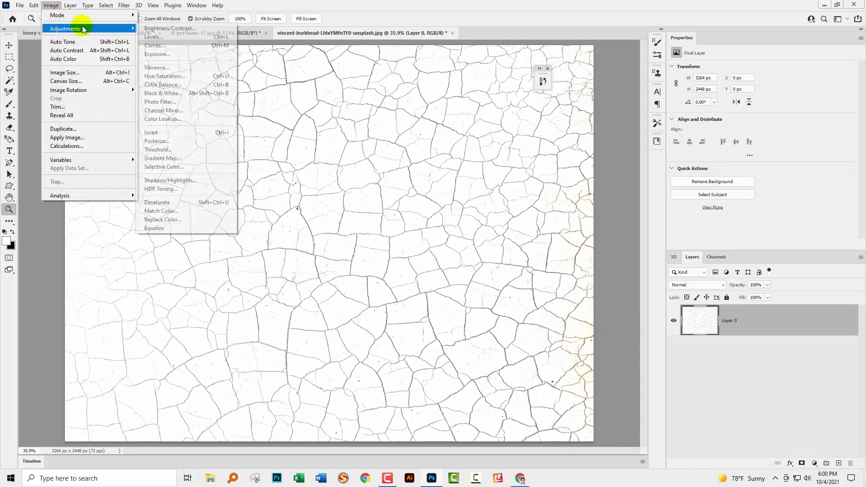
{"action": "left_click", "coordinate": [180, 94]}
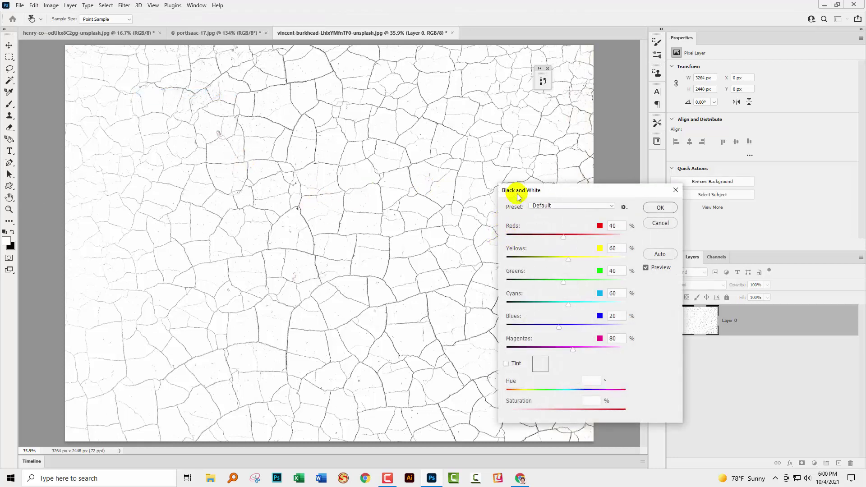
{"action": "left_click_drag", "start_coordinate": [565, 191], "coordinate": [355, 205]}
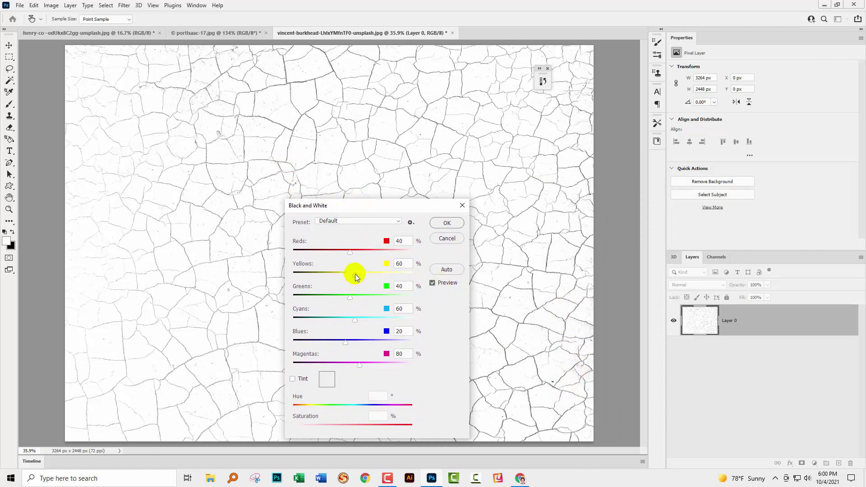
{"action": "left_click_drag", "start_coordinate": [355, 274], "coordinate": [408, 273]}
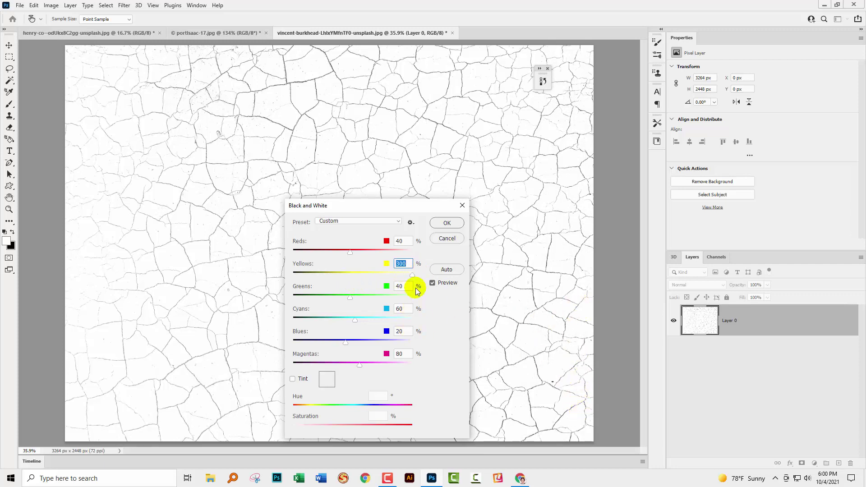
{"action": "left_click_drag", "start_coordinate": [413, 275], "coordinate": [291, 274]}
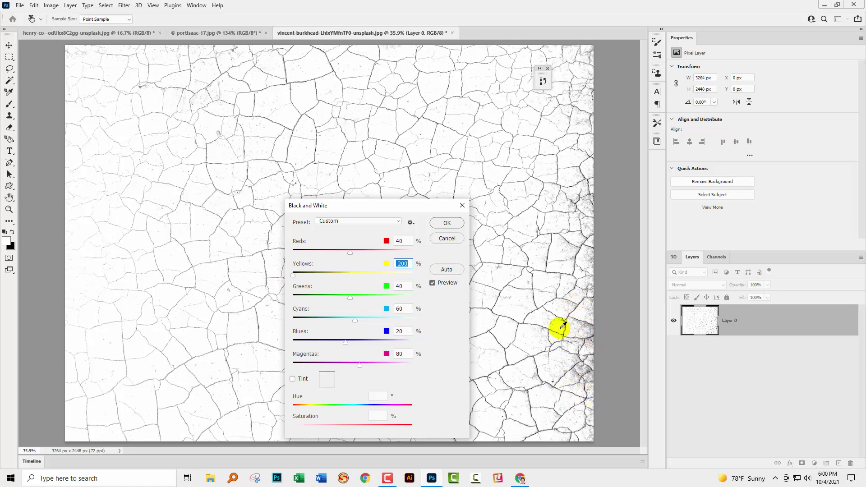
{"action": "left_click_drag", "start_coordinate": [293, 274], "coordinate": [401, 276]}
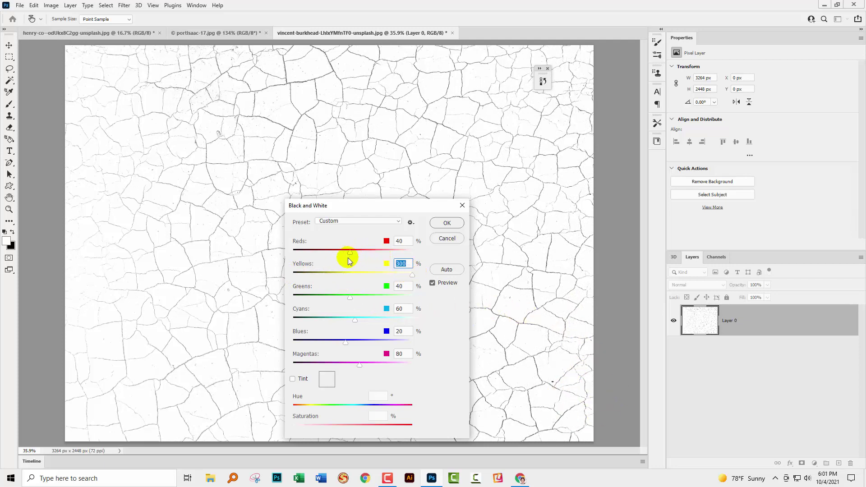
Set Reds to 60, Greens to 200%, Cyans and Blues to 85, and apply the conversion.
{"action": "left_click_drag", "start_coordinate": [394, 252], "coordinate": [419, 254]}
{"action": "left_click_drag", "start_coordinate": [345, 264], "coordinate": [355, 249]}
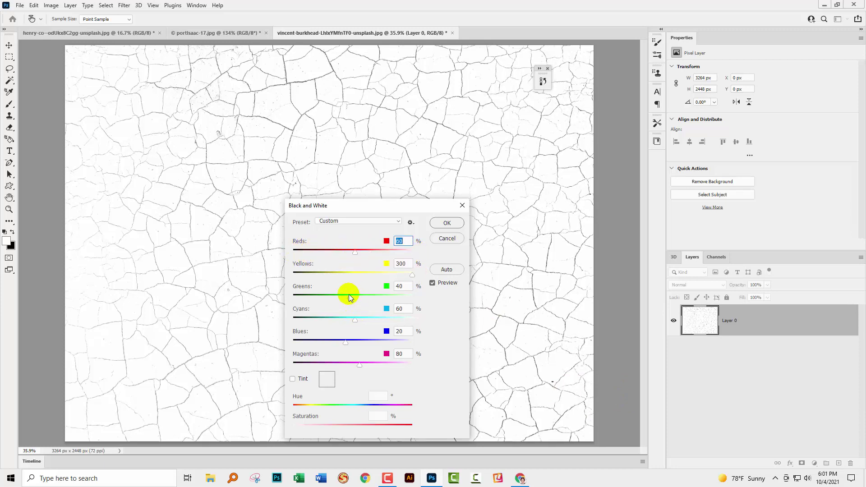
{"action": "left_click_drag", "start_coordinate": [348, 294], "coordinate": [312, 296]}
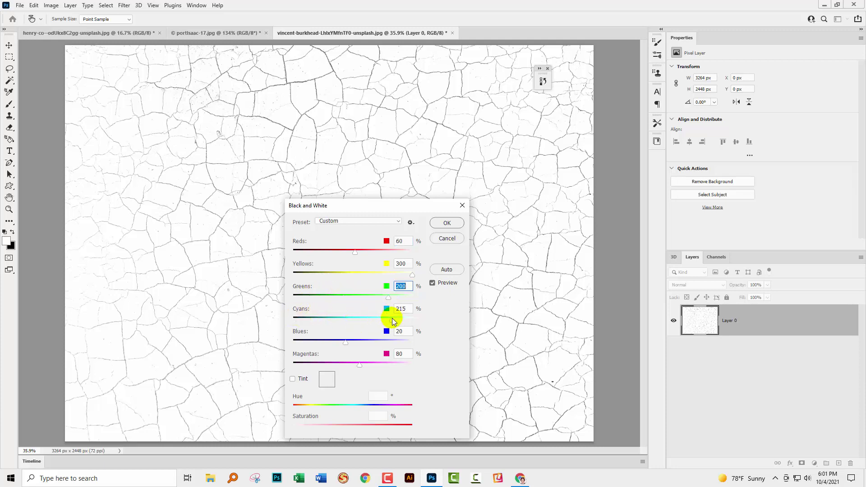
{"action": "left_click_drag", "start_coordinate": [392, 321], "coordinate": [361, 321]}
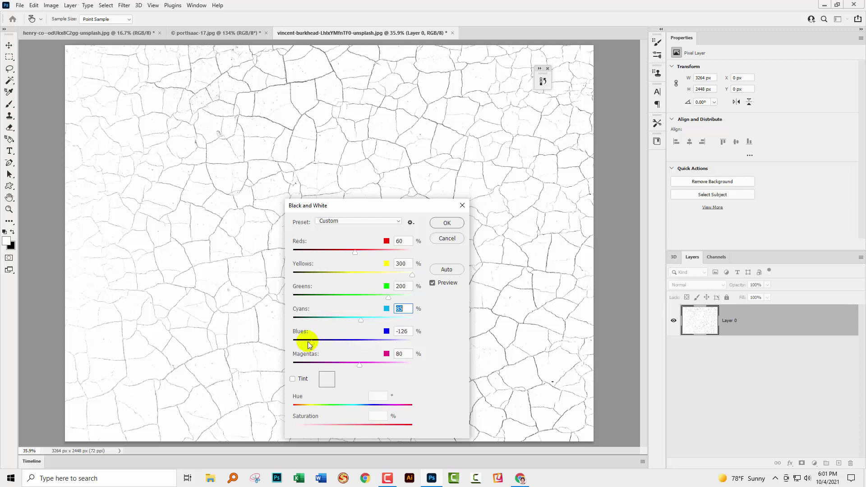
{"action": "left_click_drag", "start_coordinate": [307, 344], "coordinate": [351, 349]}
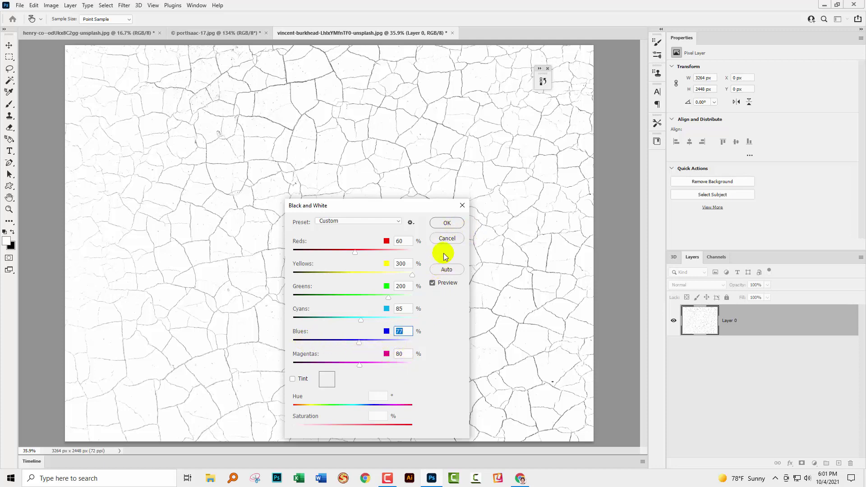
{"action": "left_click", "coordinate": [446, 224]}
{"action": "key", "text": "z"}
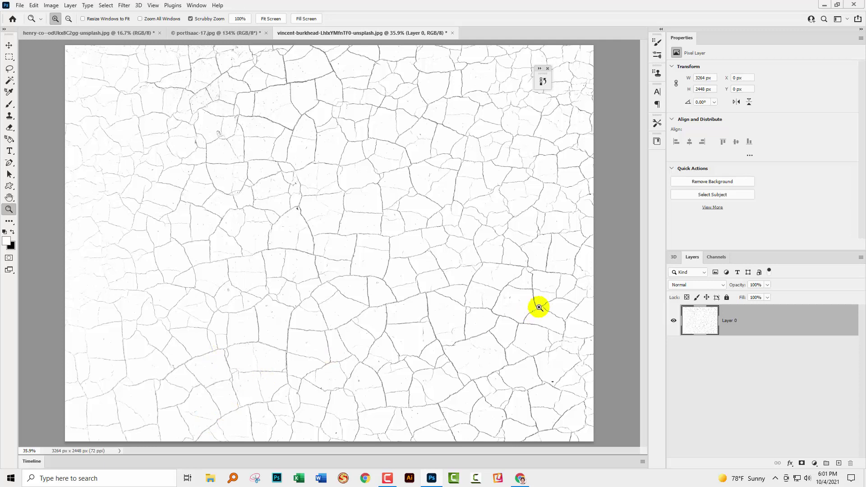
Add a Curves 1 adjustment layer, clipping the darks and adding a point so cracks turn black.
{"action": "left_click", "coordinate": [70, 5]}
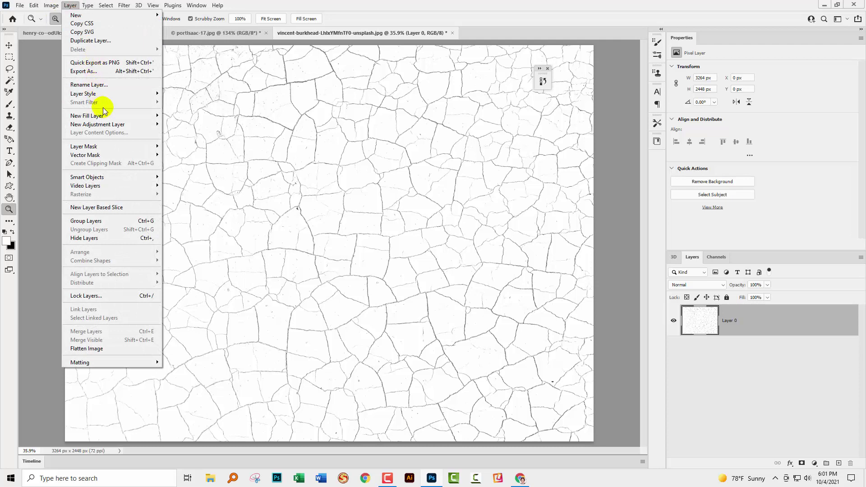
{"action": "mouse_move", "coordinate": [107, 125]}
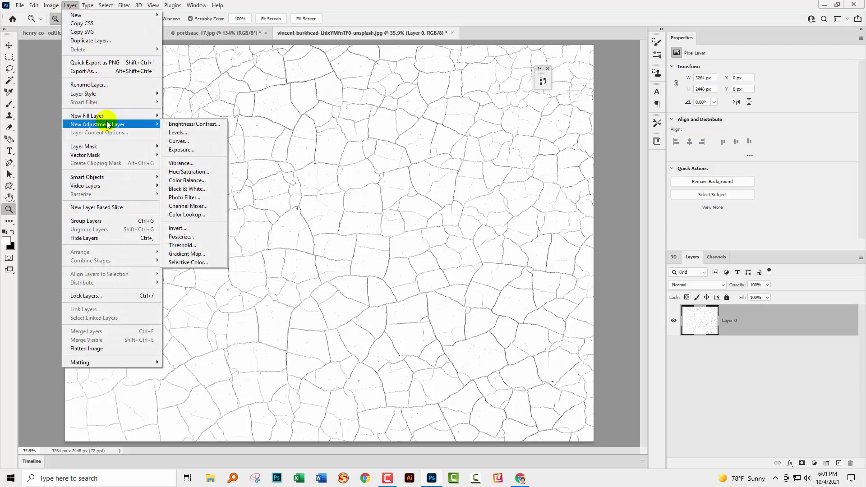
{"action": "left_click", "coordinate": [177, 141]}
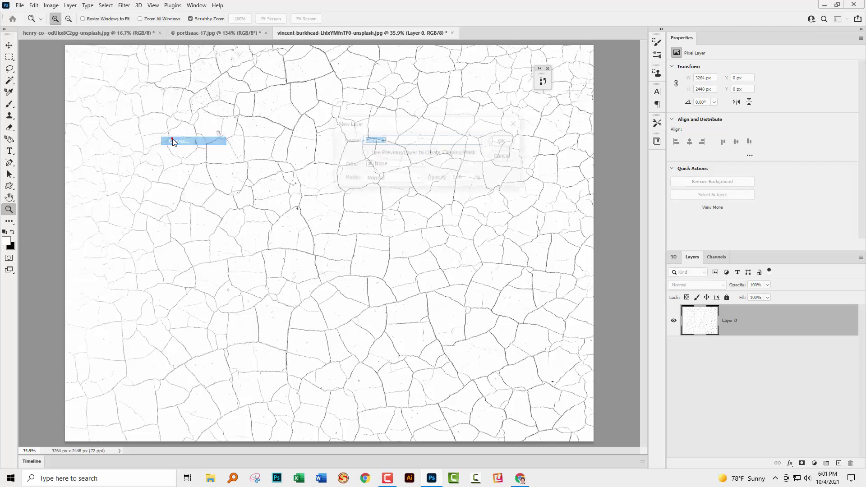
{"action": "left_click", "coordinate": [504, 141]}
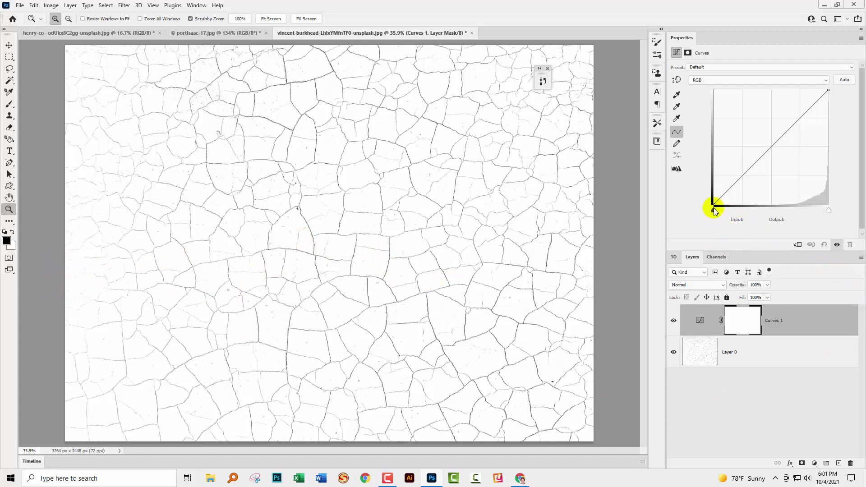
{"action": "left_click_drag", "start_coordinate": [714, 210], "coordinate": [807, 246]}
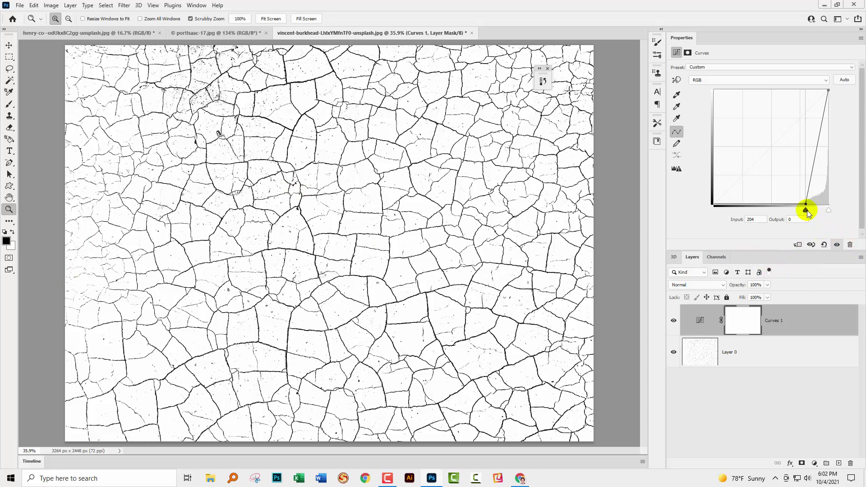
{"action": "left_click_drag", "start_coordinate": [807, 211], "coordinate": [794, 187]}
{"action": "left_click_drag", "start_coordinate": [805, 152], "coordinate": [785, 212]}
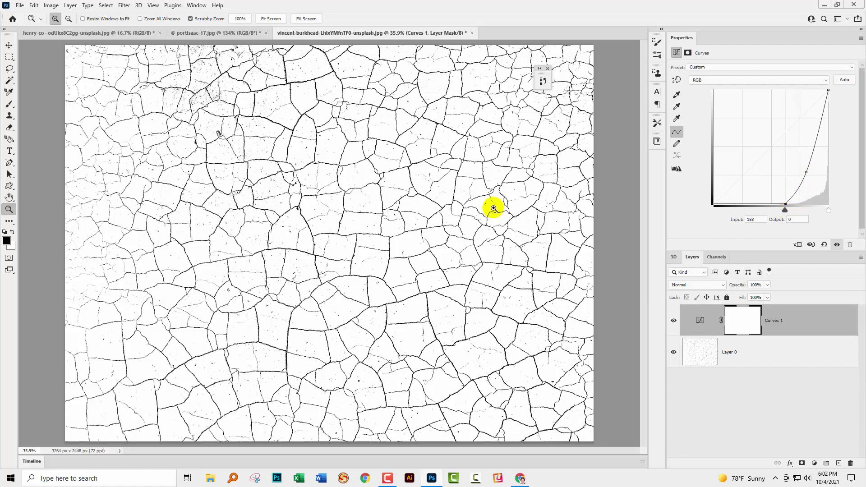
Toggle the Curves 1 layer on and off to compare the effect.
{"action": "left_click", "coordinate": [744, 325]}
{"action": "left_click", "coordinate": [661, 325]}
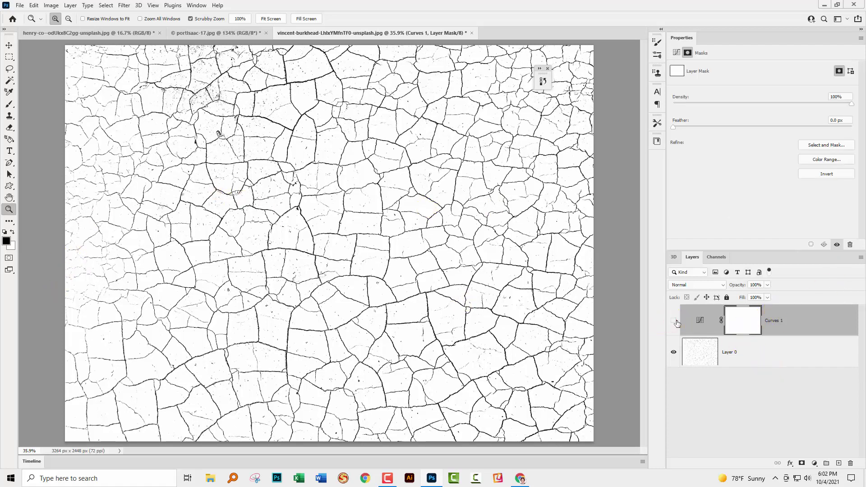
{"action": "left_click", "coordinate": [676, 322]}
{"action": "left_click", "coordinate": [675, 321]}
{"action": "left_click", "coordinate": [675, 321]}
{"action": "left_click", "coordinate": [675, 322]}
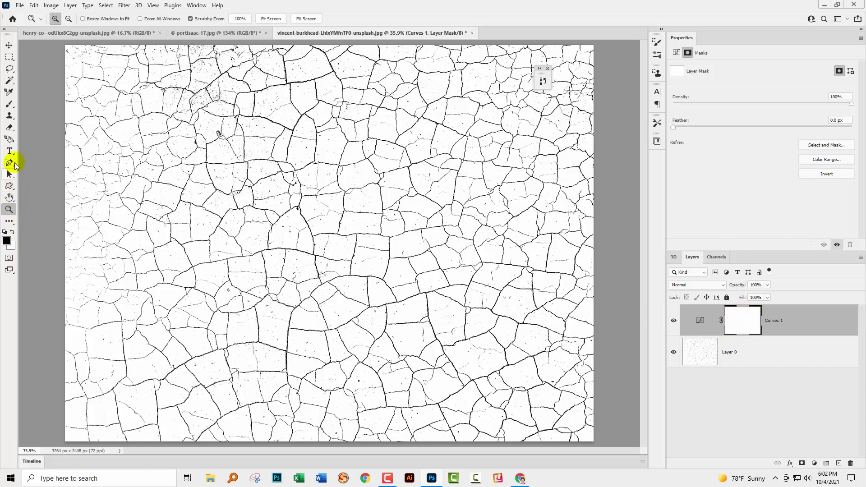
Look through the toolbar for the fill tools, switching it to two columns.
{"action": "left_click", "coordinate": [9, 140]}
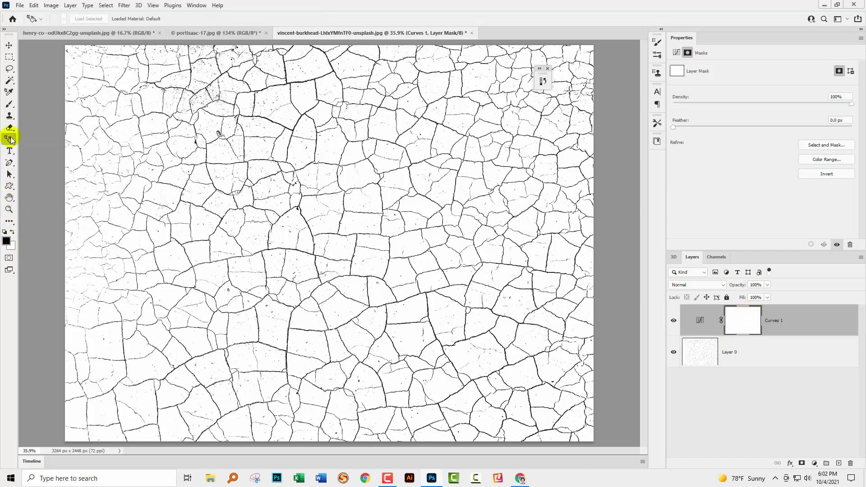
{"action": "key", "text": "i"}
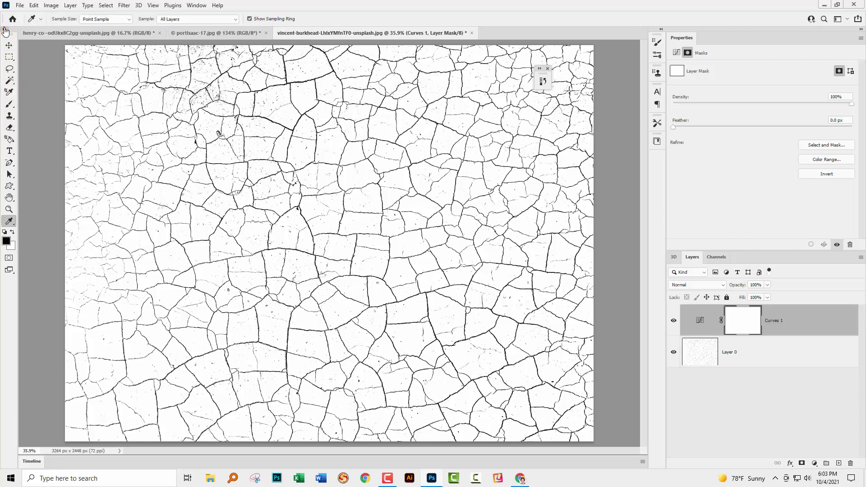
{"action": "left_click", "coordinate": [5, 29]}
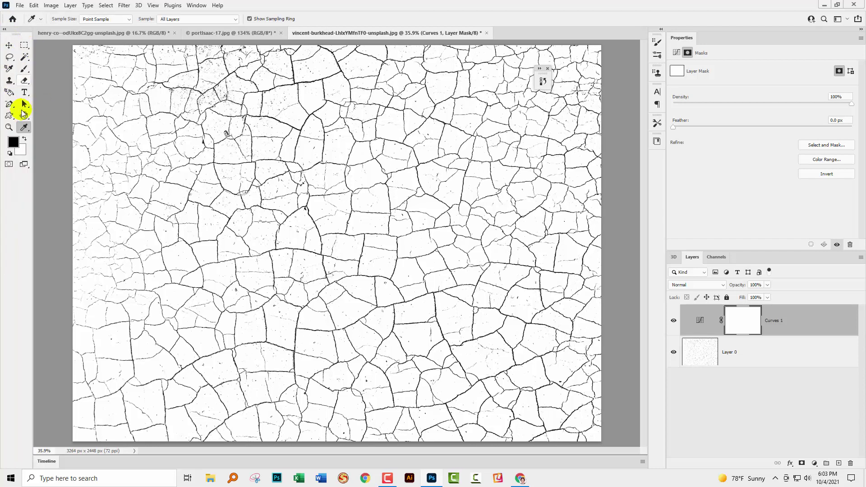
Restore the Gradient and Paint Bucket tools to the toolbar through Edit > Toolbar.
{"action": "left_click", "coordinate": [34, 6]}
{"action": "left_click", "coordinate": [74, 373]}
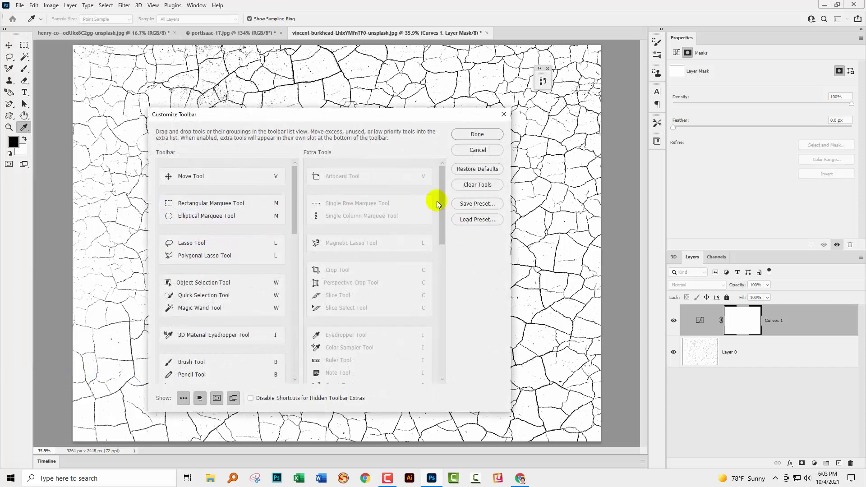
{"action": "mouse_move", "coordinate": [441, 205]}
{"action": "left_mouse_down"}
{"action": "mouse_move", "coordinate": [439, 319]}
{"action": "mouse_move", "coordinate": [429, 350]}
{"action": "left_mouse_up"}
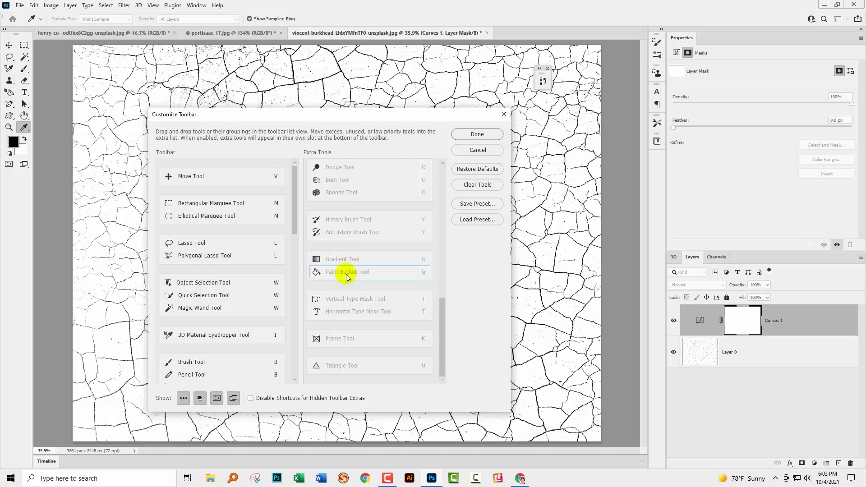
{"action": "mouse_move", "coordinate": [348, 274]}
{"action": "left_mouse_down"}
{"action": "mouse_move", "coordinate": [248, 268]}
{"action": "mouse_move", "coordinate": [300, 267]}
{"action": "mouse_move", "coordinate": [180, 276]}
{"action": "mouse_move", "coordinate": [209, 280]}
{"action": "left_mouse_up"}
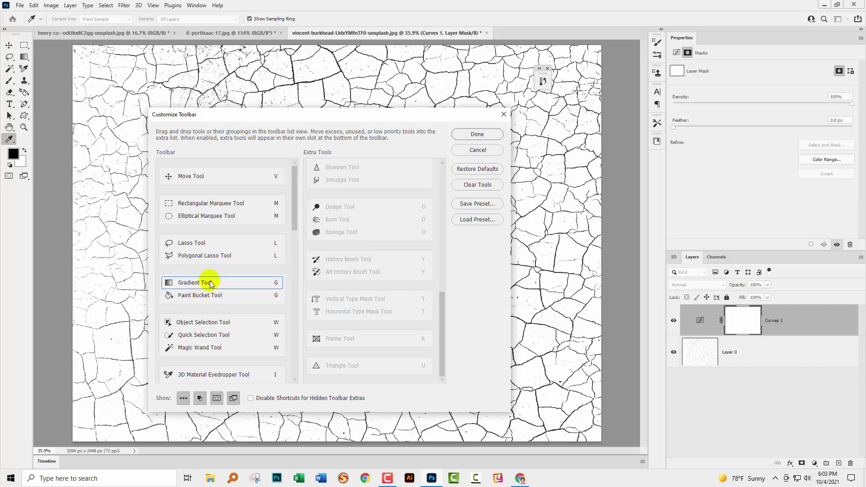
{"action": "left_click", "coordinate": [478, 134]}
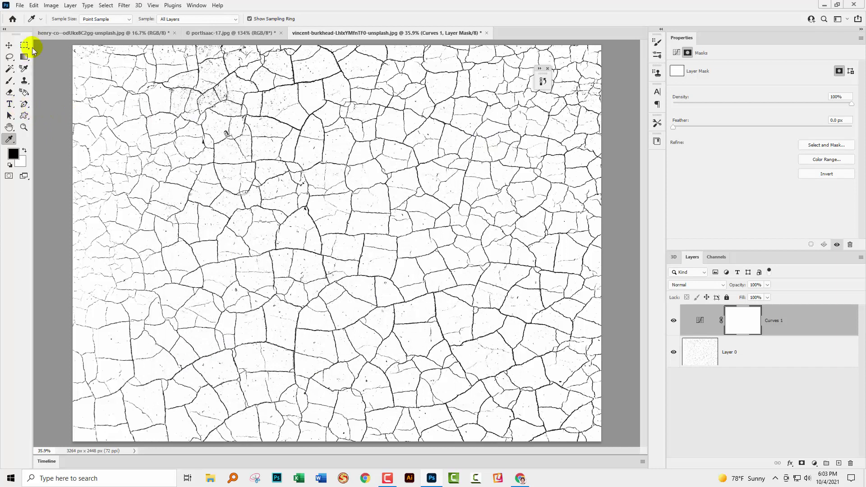
Fill the Curves 1 mask black with the Paint Bucket and toggle the layer to compare.
{"action": "left_click", "coordinate": [25, 59]}
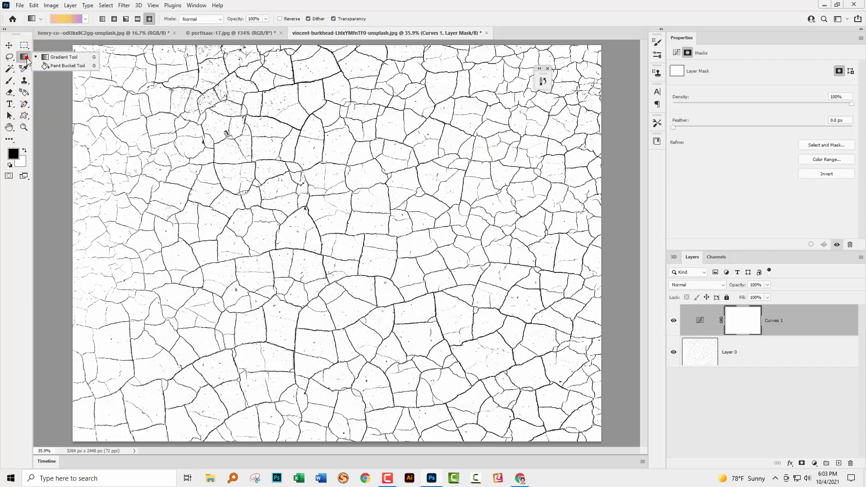
{"action": "left_click", "coordinate": [49, 67]}
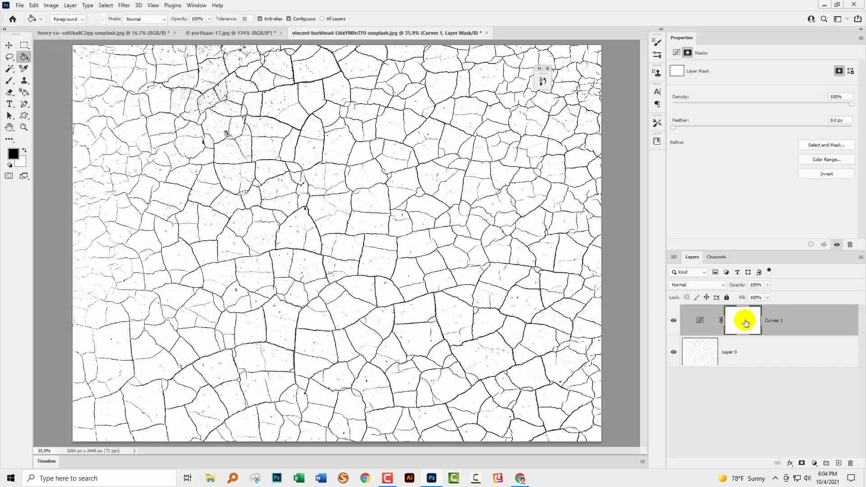
{"action": "left_click", "coordinate": [379, 272]}
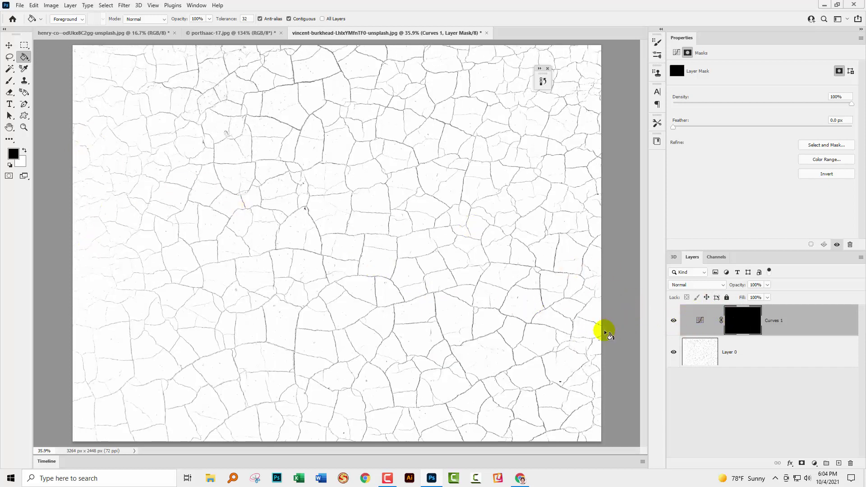
{"action": "left_click", "coordinate": [673, 320]}
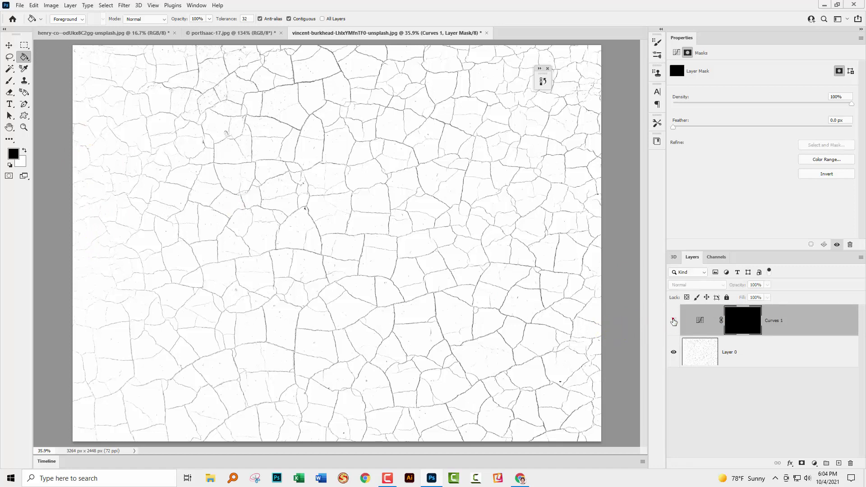
{"action": "left_click", "coordinate": [673, 321]}
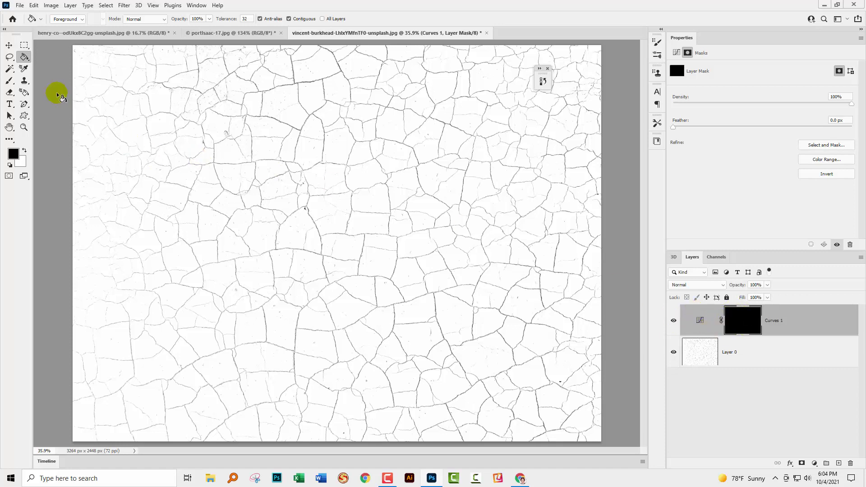
Choose the Brush tool with a 1000 px tip and hardness lowered to 0%.
{"action": "left_click", "coordinate": [9, 80]}
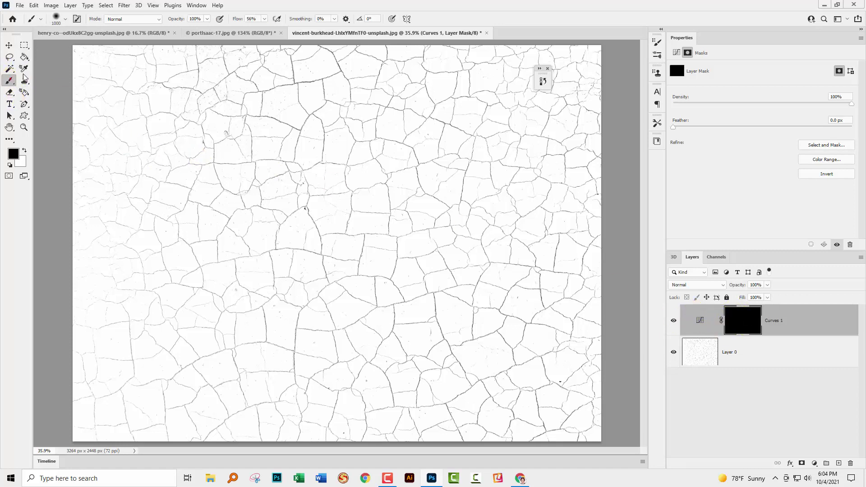
{"action": "left_click", "coordinate": [65, 20]}
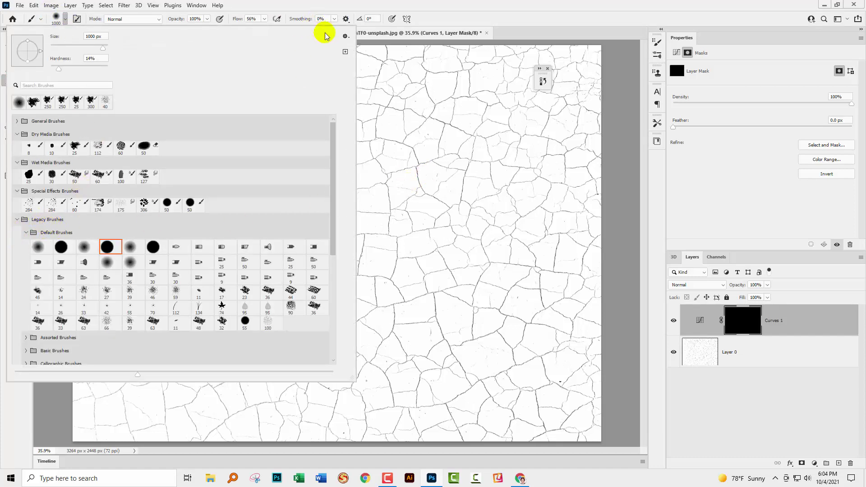
{"action": "left_click", "coordinate": [346, 36]}
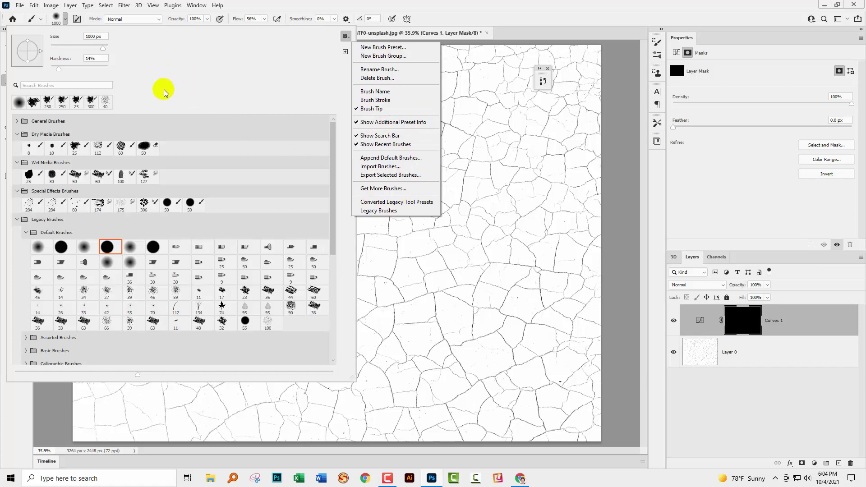
{"action": "left_click", "coordinate": [152, 80]}
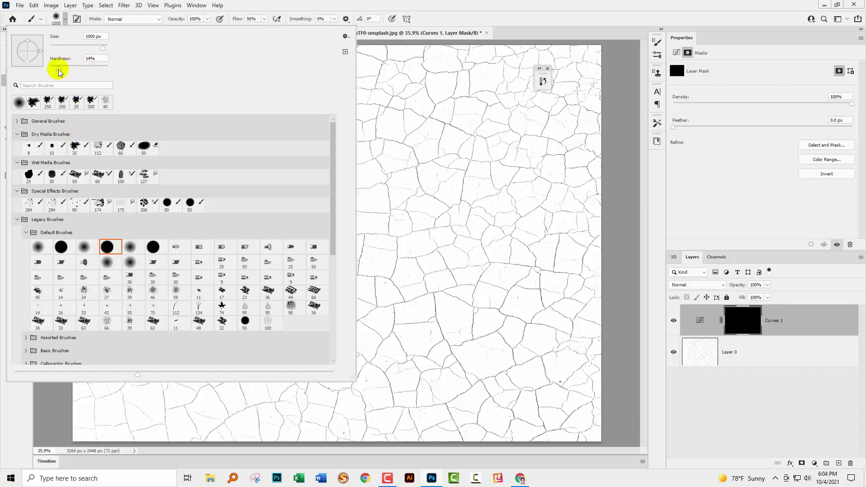
{"action": "left_click", "coordinate": [87, 58]}
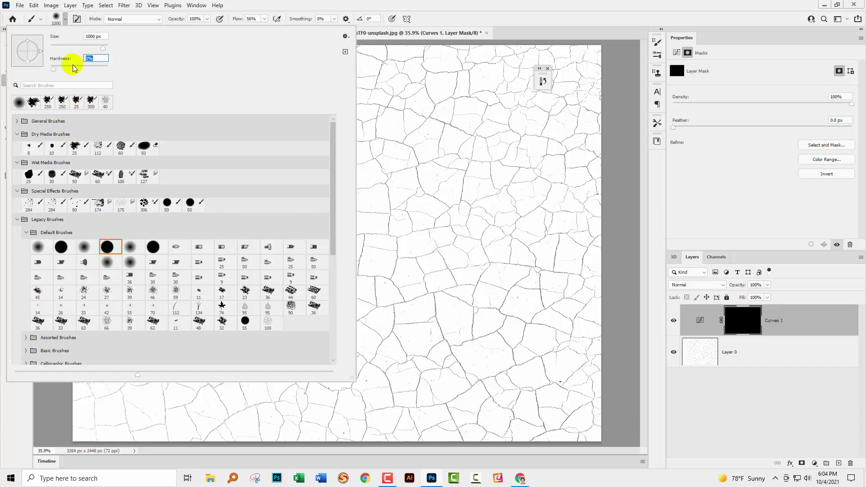
{"action": "key", "text": "Return"}
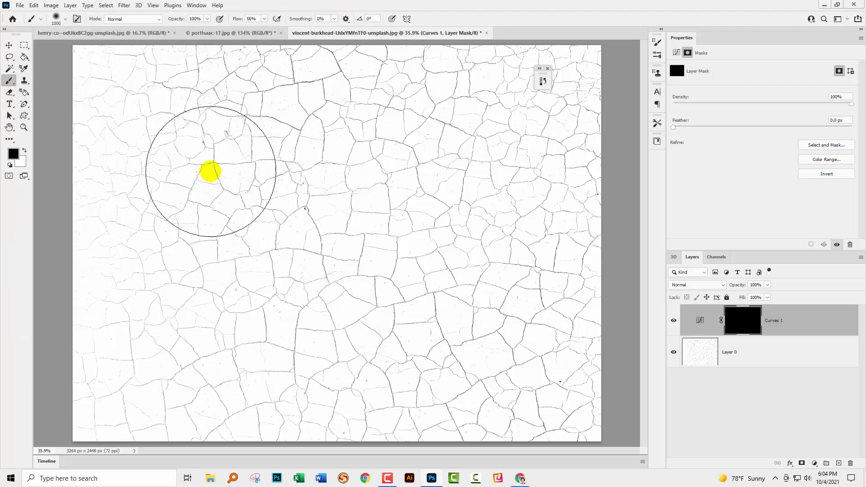
Switch to white and paint the Curves 1 mask along the left and lower-left edges.
{"action": "left_click", "coordinate": [25, 152]}
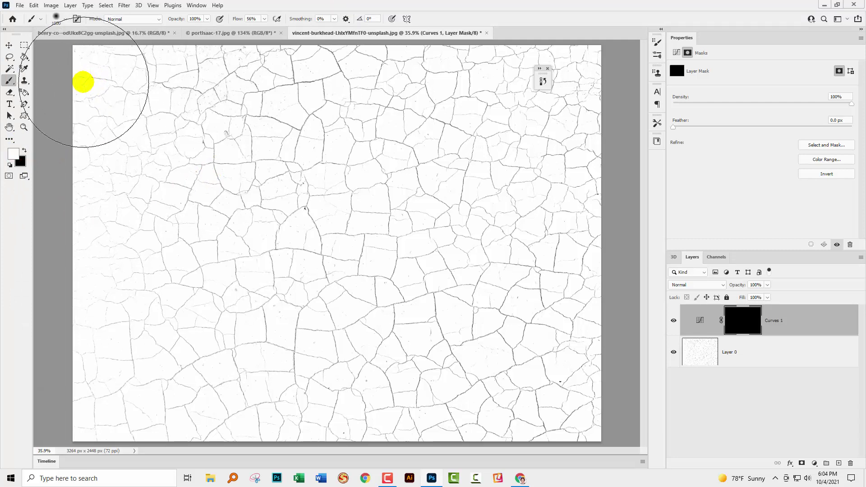
{"action": "left_click_drag", "start_coordinate": [83, 81], "coordinate": [77, 194]}
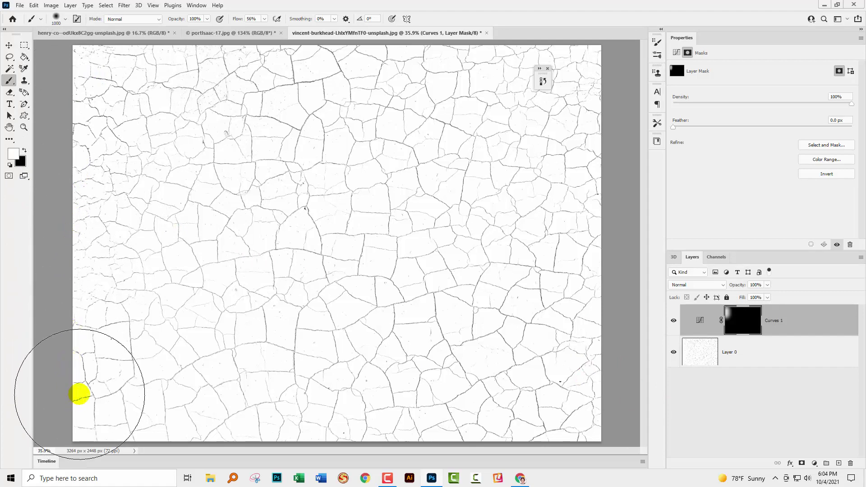
{"action": "mouse_move", "coordinate": [84, 386]}
{"action": "left_mouse_down"}
{"action": "mouse_move", "coordinate": [114, 330]}
{"action": "mouse_move", "coordinate": [87, 374]}
{"action": "mouse_move", "coordinate": [90, 394]}
{"action": "mouse_move", "coordinate": [102, 344]}
{"action": "mouse_move", "coordinate": [84, 262]}
{"action": "mouse_move", "coordinate": [82, 180]}
{"action": "mouse_move", "coordinate": [97, 102]}
{"action": "left_mouse_up"}
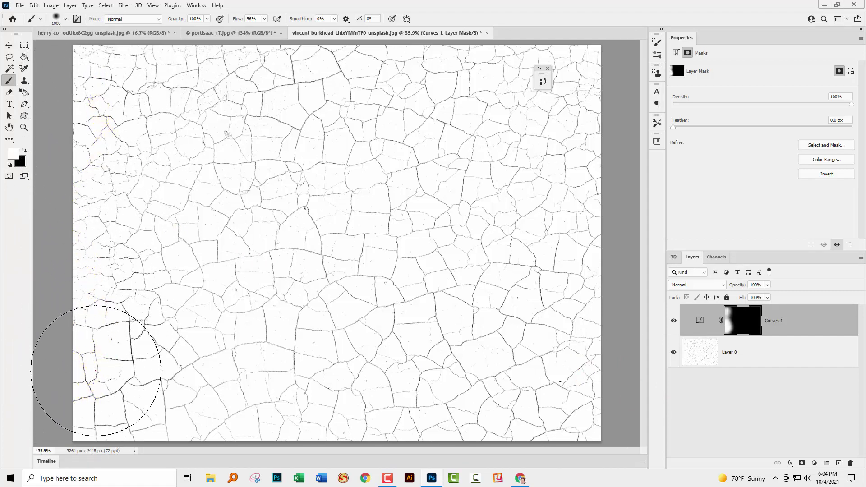
{"action": "mouse_move", "coordinate": [251, 364]}
{"action": "left_mouse_down"}
{"action": "mouse_move", "coordinate": [88, 329]}
{"action": "mouse_move", "coordinate": [161, 218]}
{"action": "mouse_move", "coordinate": [66, 243]}
{"action": "mouse_move", "coordinate": [88, 180]}
{"action": "left_mouse_up"}
{"action": "mouse_move", "coordinate": [77, 290]}
{"action": "left_mouse_down"}
{"action": "mouse_move", "coordinate": [120, 413]}
{"action": "mouse_move", "coordinate": [169, 257]}
{"action": "left_mouse_up"}
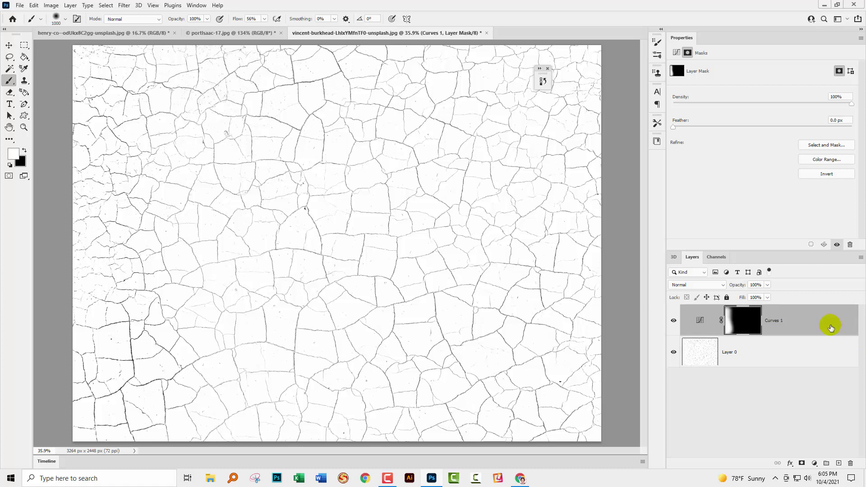
Merge Curves 1 down into Layer 0 and reselect Layer 0.
{"action": "right_click", "coordinate": [787, 318]}
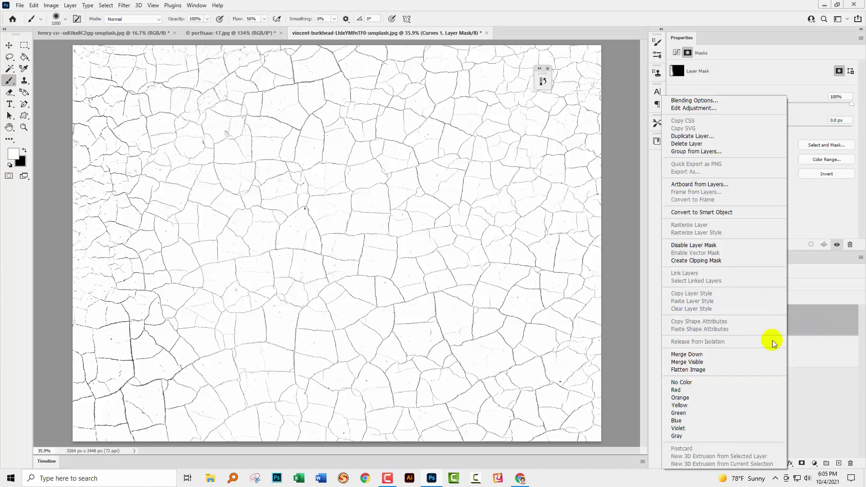
{"action": "left_click", "coordinate": [691, 354]}
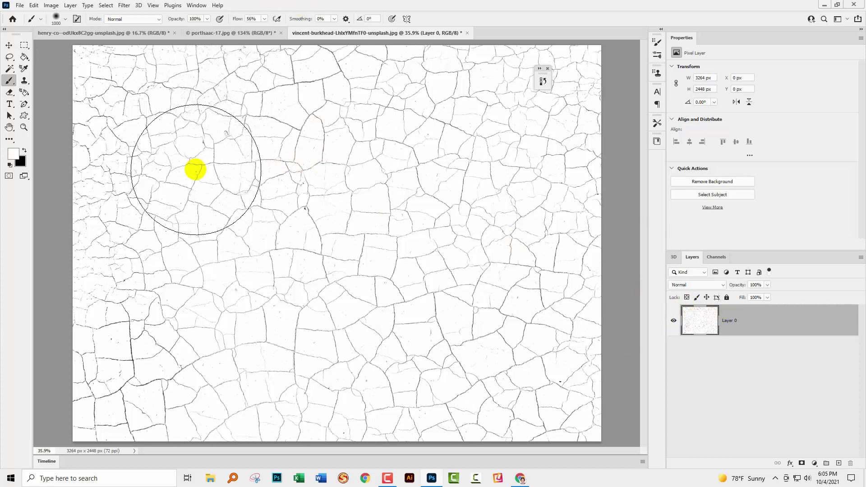
{"action": "left_click", "coordinate": [9, 45]}
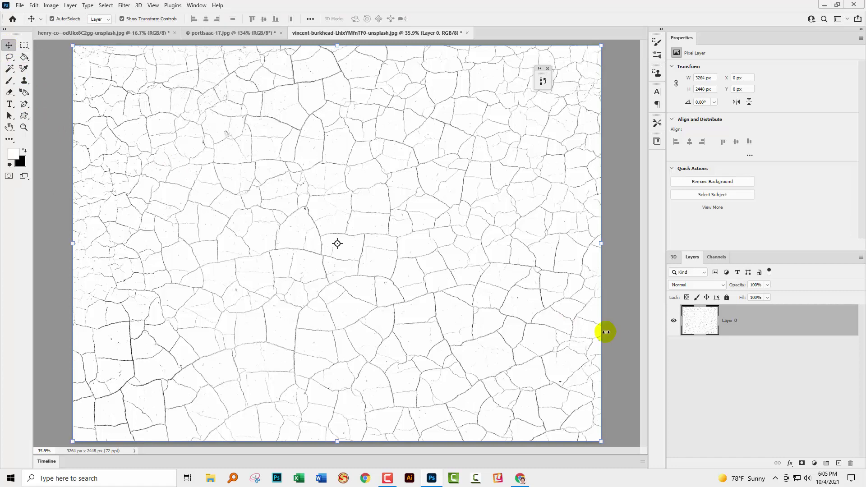
{"action": "left_click", "coordinate": [699, 364]}
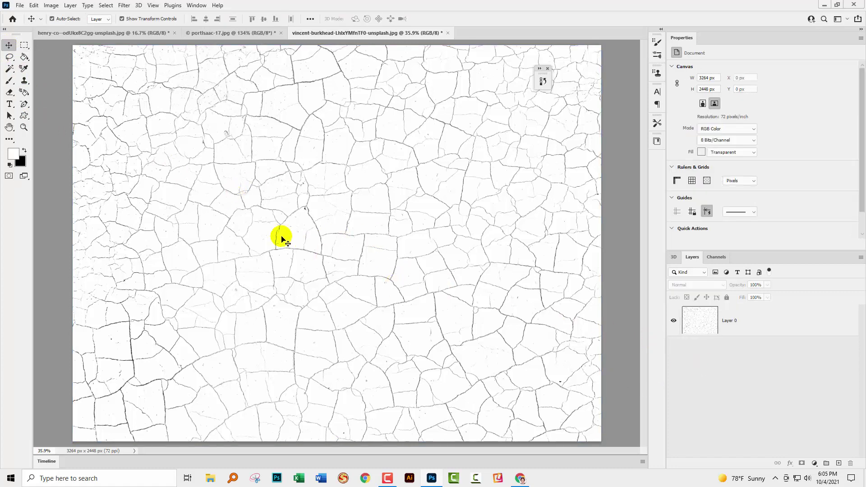
{"action": "left_click", "coordinate": [740, 314]}
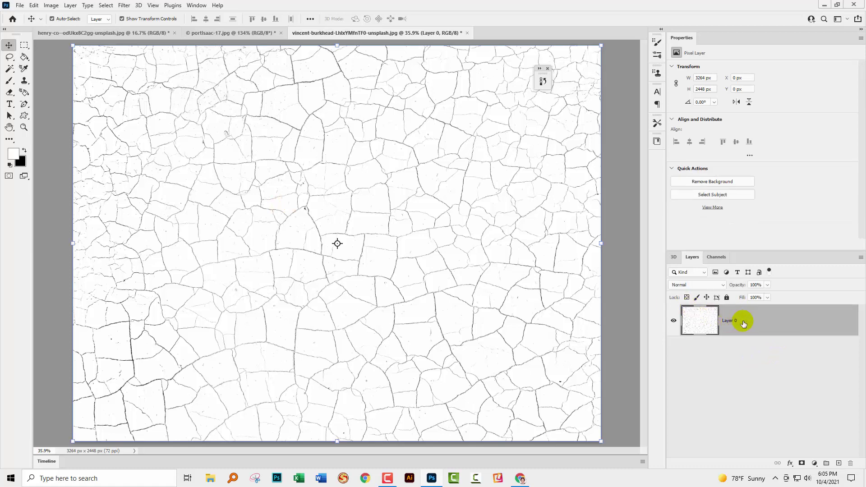
Add an empty Layer 1 and move it below Layer 0, checking by toggling Layer 0.
{"action": "left_click", "coordinate": [839, 464]}
{"action": "left_click", "coordinate": [688, 322]}
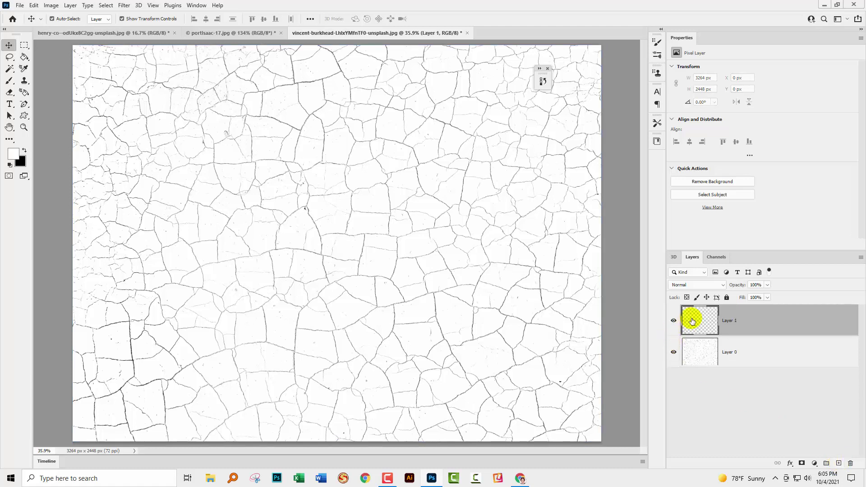
{"action": "left_click", "coordinate": [195, 5]}
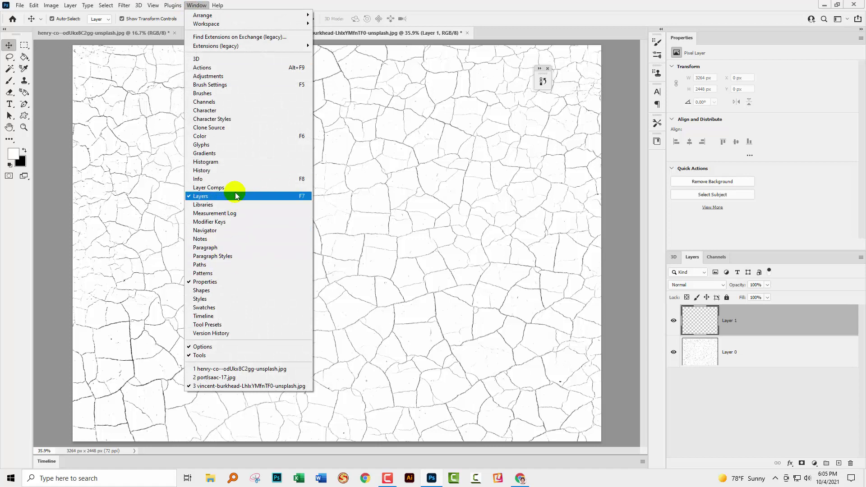
{"action": "left_click", "coordinate": [792, 401]}
{"action": "left_click_drag", "start_coordinate": [740, 321], "coordinate": [740, 367]}
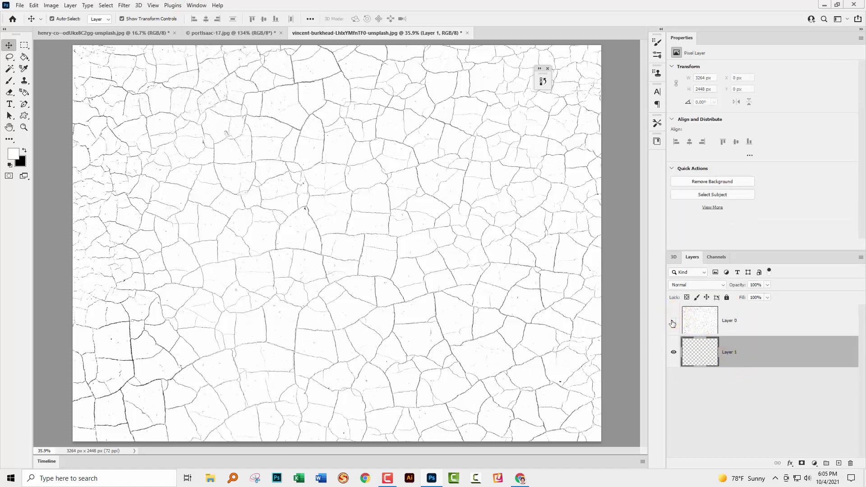
{"action": "left_click", "coordinate": [673, 321]}
{"action": "left_click", "coordinate": [673, 320]}
In Layer 0's Blending Options, split the This Layer white Blend If slider to 199/231 and apply.
{"action": "left_click", "coordinate": [703, 313]}
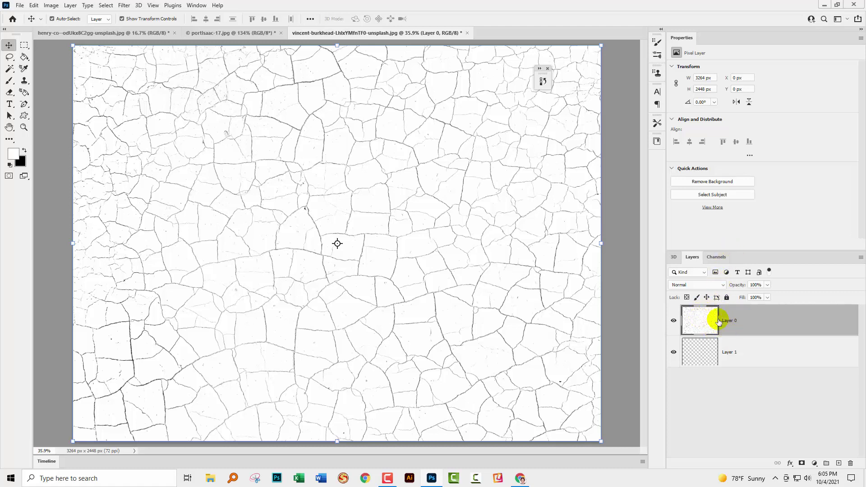
{"action": "left_click", "coordinate": [790, 463]}
{"action": "left_click", "coordinate": [819, 378]}
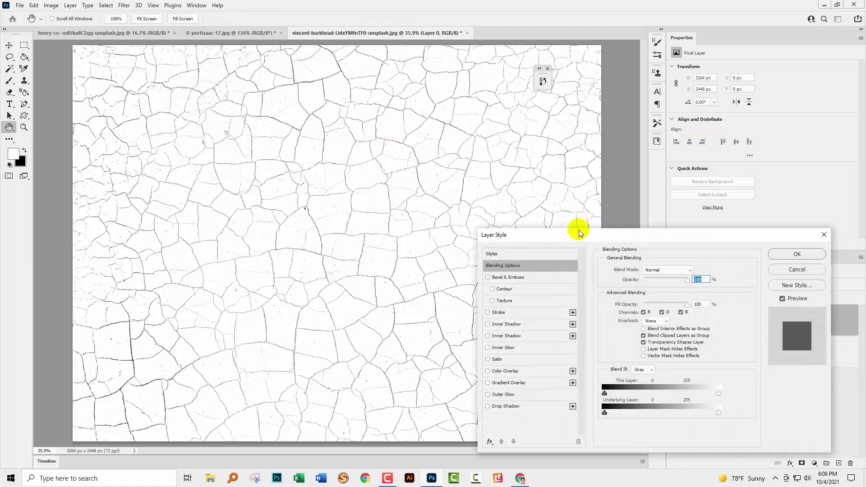
{"action": "left_click_drag", "start_coordinate": [576, 232], "coordinate": [306, 165]}
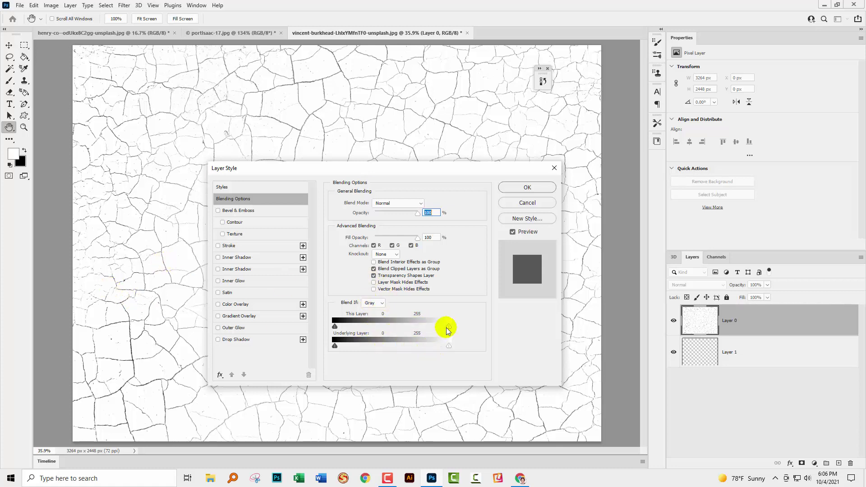
{"action": "left_click_drag", "start_coordinate": [448, 327], "coordinate": [393, 327]}
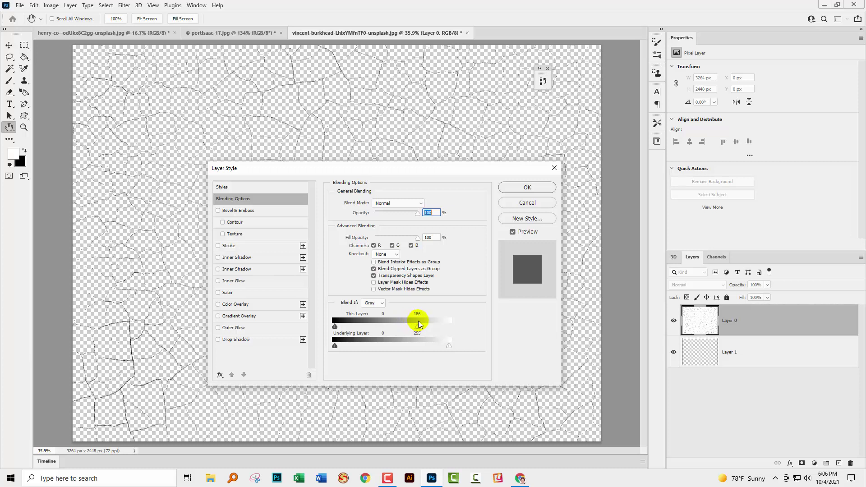
{"action": "left_click_drag", "start_coordinate": [418, 320], "coordinate": [417, 321]}
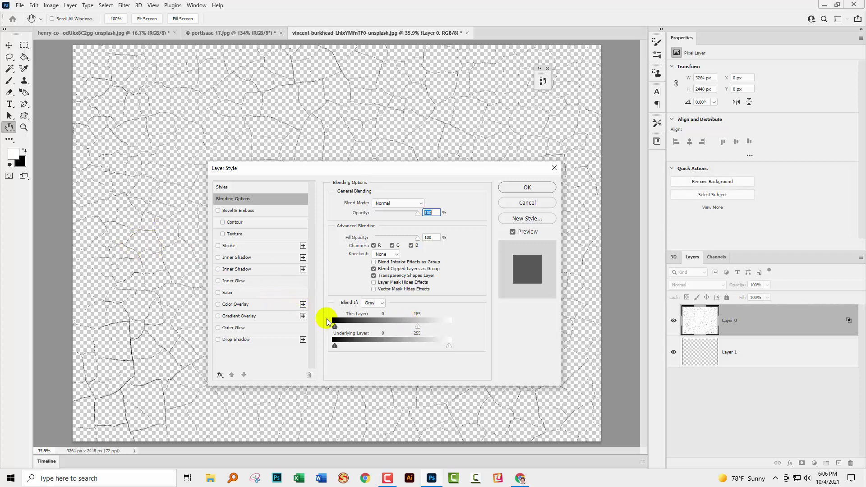
{"action": "key", "text": "alt"}
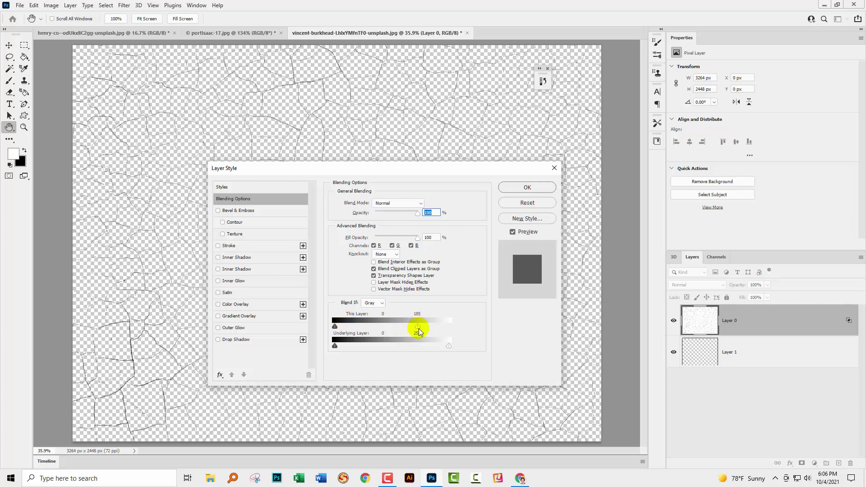
{"action": "mouse_move", "coordinate": [419, 331]}
{"action": "left_mouse_down"}
{"action": "mouse_move", "coordinate": [450, 329]}
{"action": "mouse_move", "coordinate": [423, 329]}
{"action": "left_mouse_up"}
{"action": "left_click_drag", "start_coordinate": [282, 168], "coordinate": [448, 195]}
{"action": "mouse_move", "coordinate": [616, 354]}
{"action": "left_mouse_down"}
{"action": "mouse_move", "coordinate": [591, 353]}
{"action": "mouse_move", "coordinate": [607, 358]}
{"action": "left_mouse_up"}
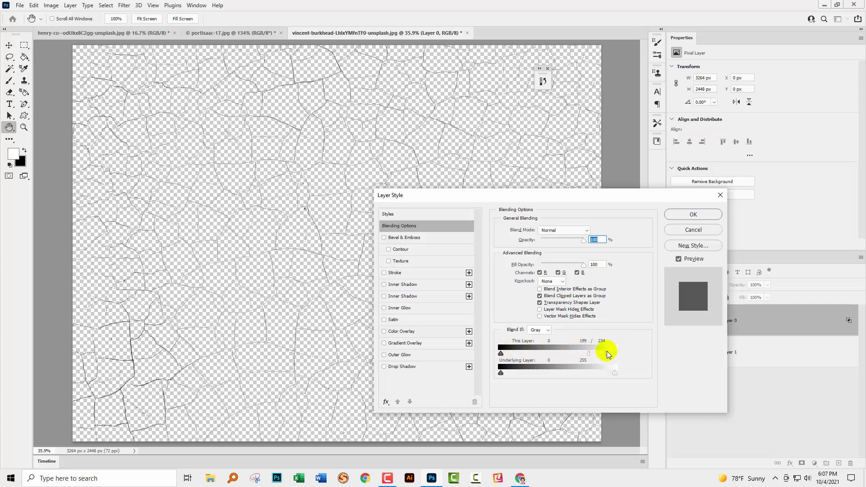
{"action": "left_click_drag", "start_coordinate": [605, 353], "coordinate": [604, 353]}
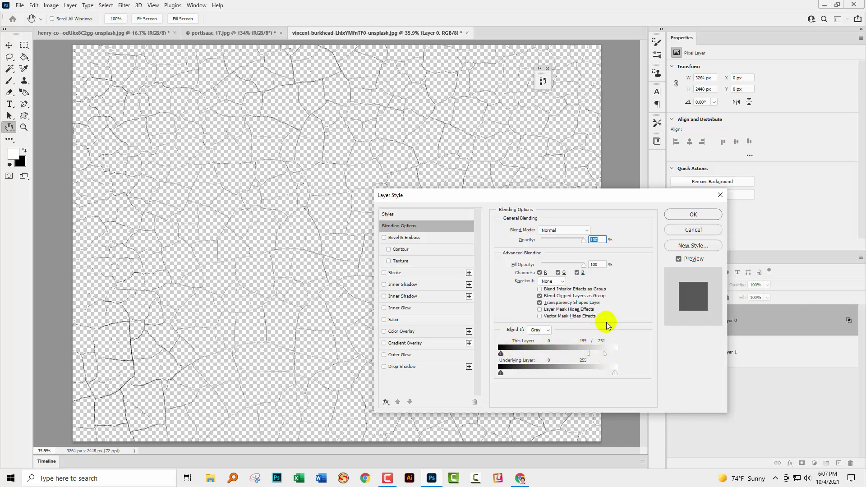
{"action": "left_click", "coordinate": [692, 215]}
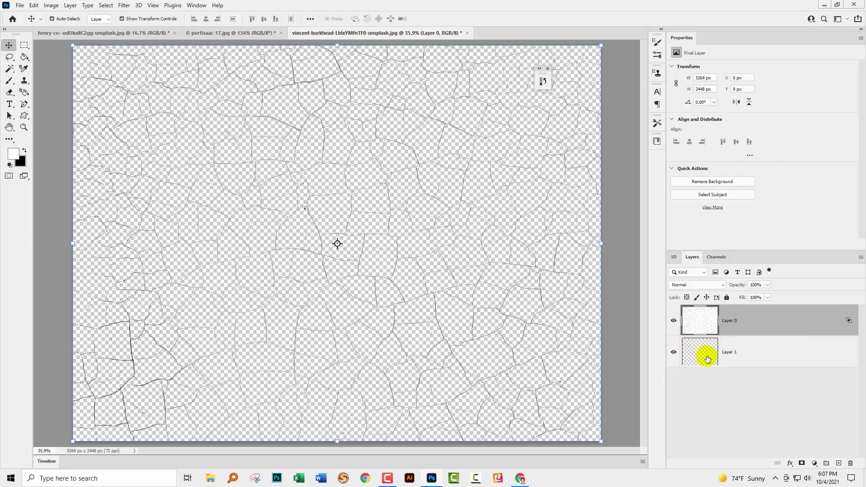
Merge Layer 0 down into Layer 1.
{"action": "right_click", "coordinate": [780, 324]}
{"action": "left_click", "coordinate": [721, 354]}
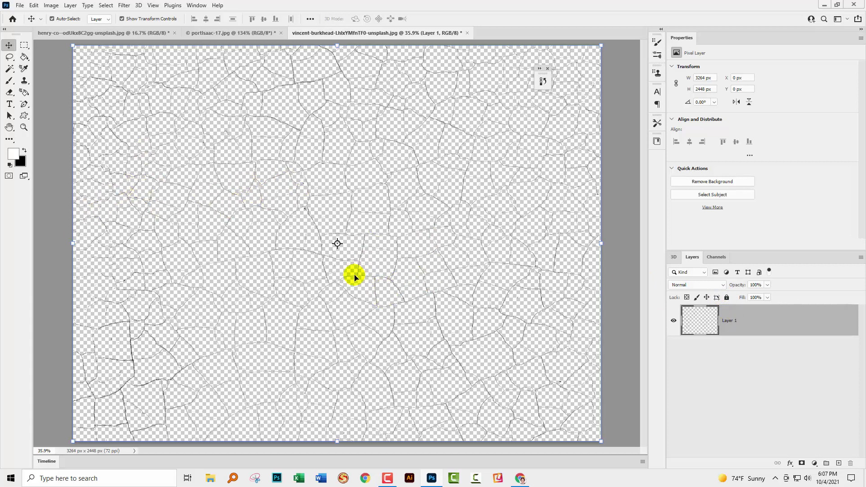
Quick-export the dark crack texture as texture2.png in Downloads.
{"action": "left_click", "coordinate": [20, 5]}
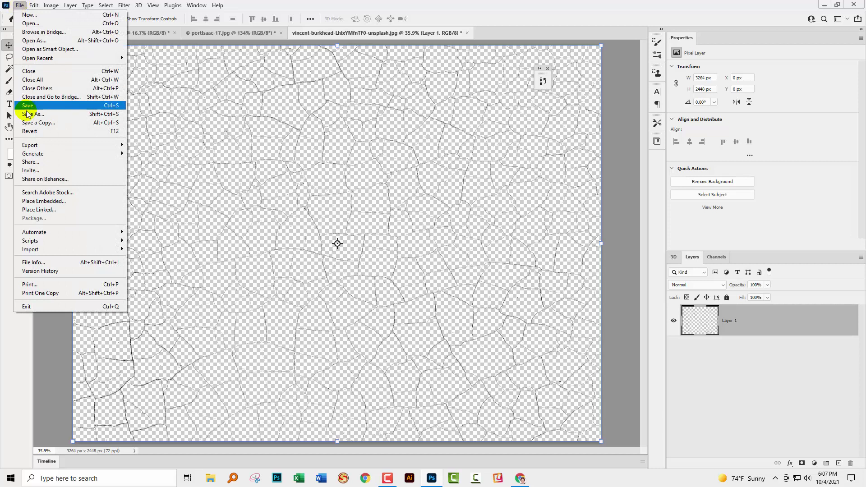
{"action": "mouse_move", "coordinate": [31, 145]}
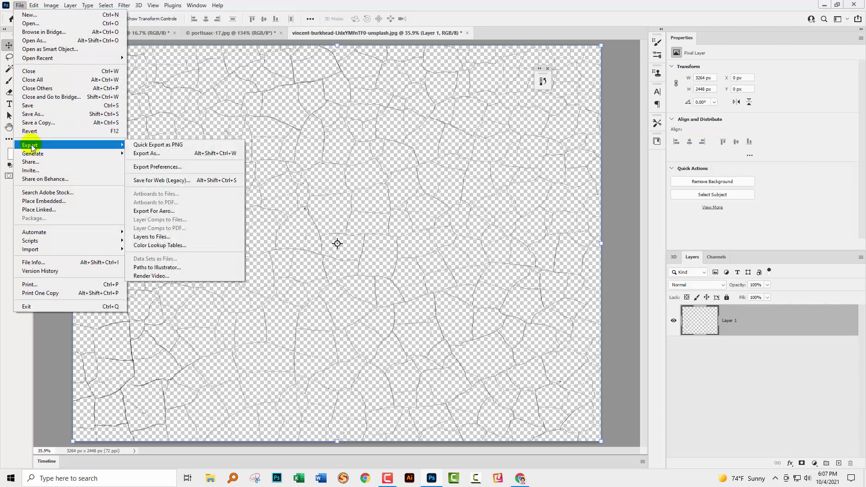
{"action": "left_click", "coordinate": [174, 145]}
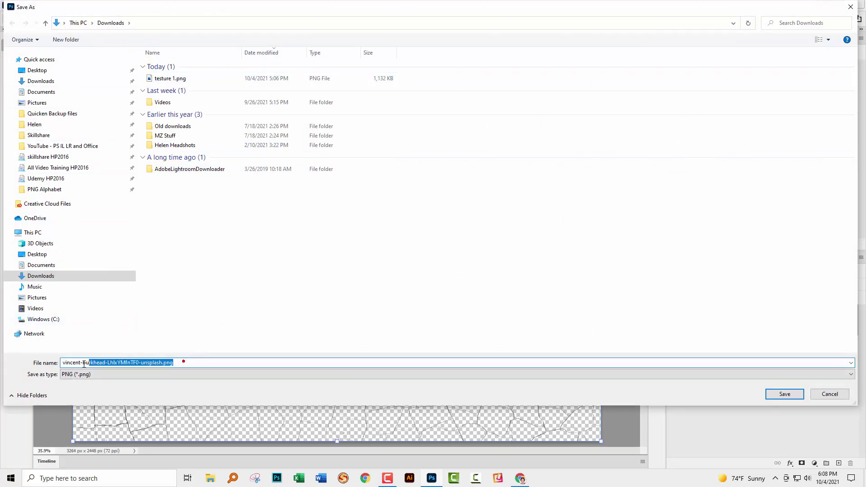
{"action": "type", "text": "texture2"}
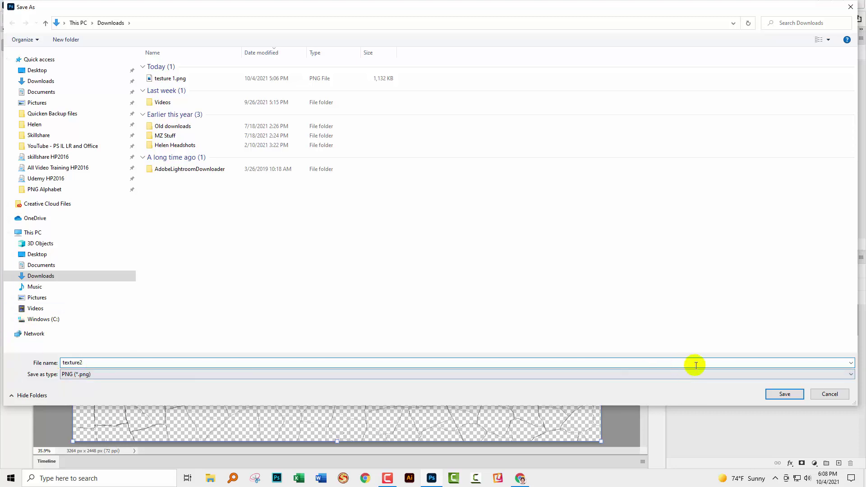
{"action": "left_click", "coordinate": [782, 395]}
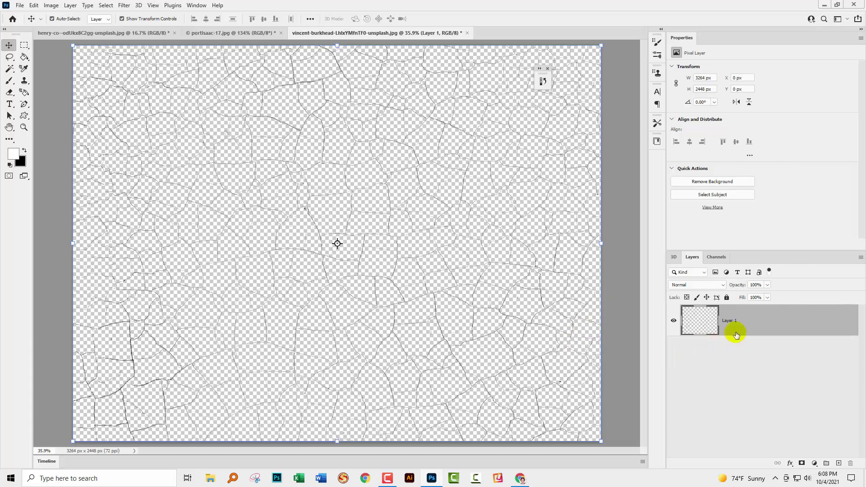
Lock Layer 1's transparent pixels and fill its crack lines with white.
{"action": "left_click", "coordinate": [727, 357]}
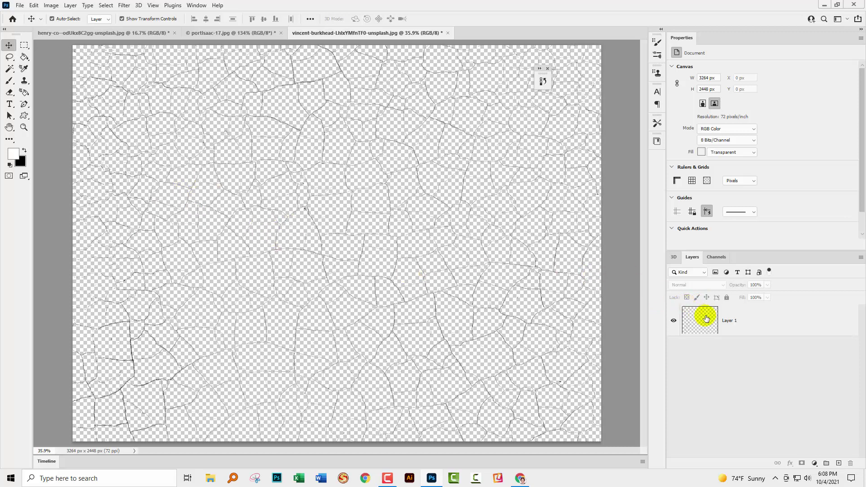
{"action": "left_click", "coordinate": [723, 318]}
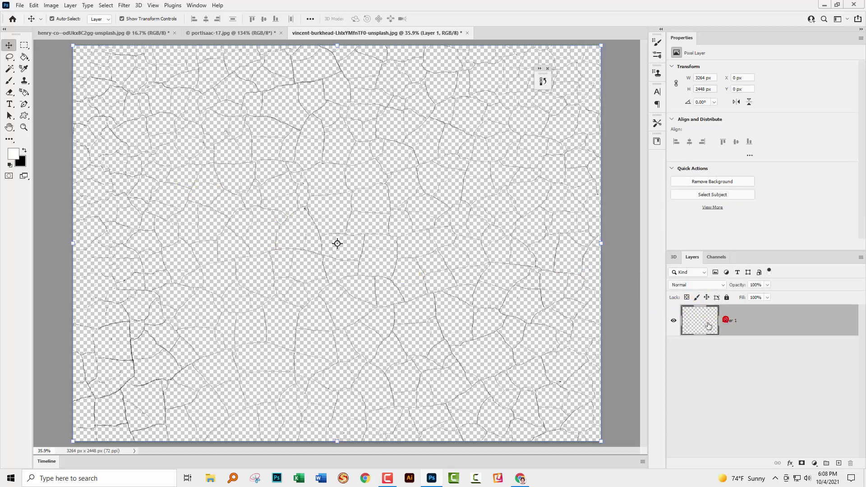
{"action": "left_click", "coordinate": [687, 297]}
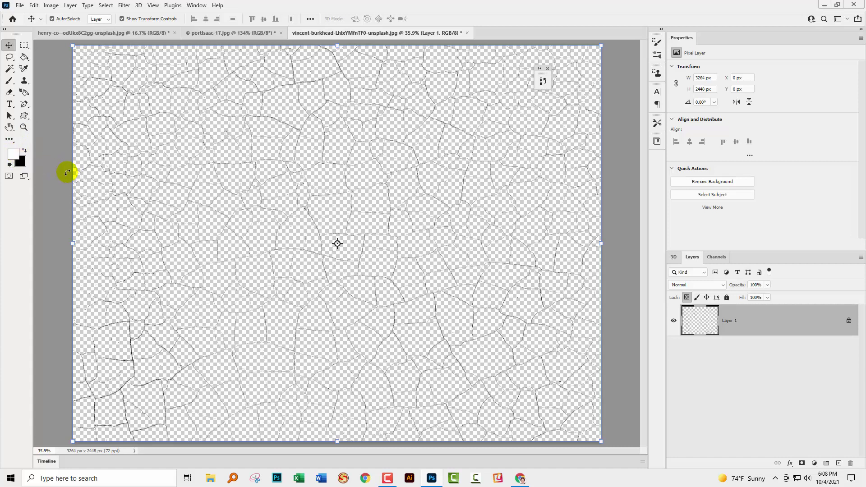
{"action": "key", "text": "alt+BackSpace"}
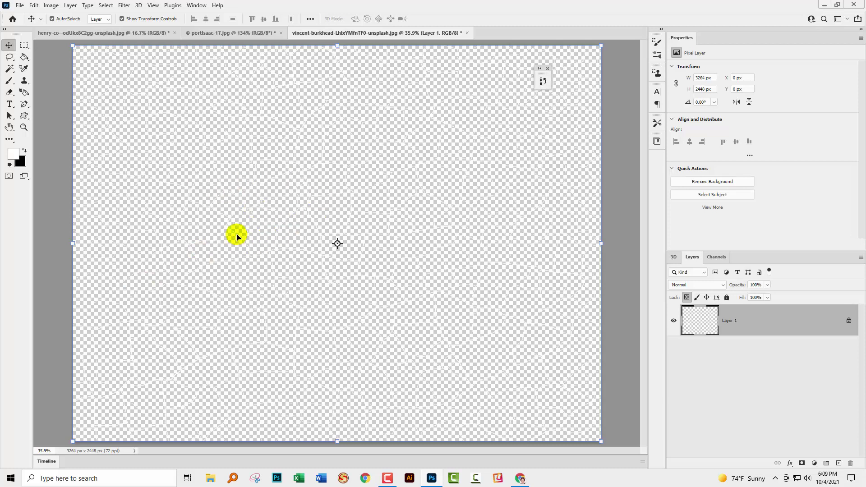
Quick-export the white crack layer as a PNG named 'texture2 white' in Downloads.
{"action": "left_click", "coordinate": [20, 7]}
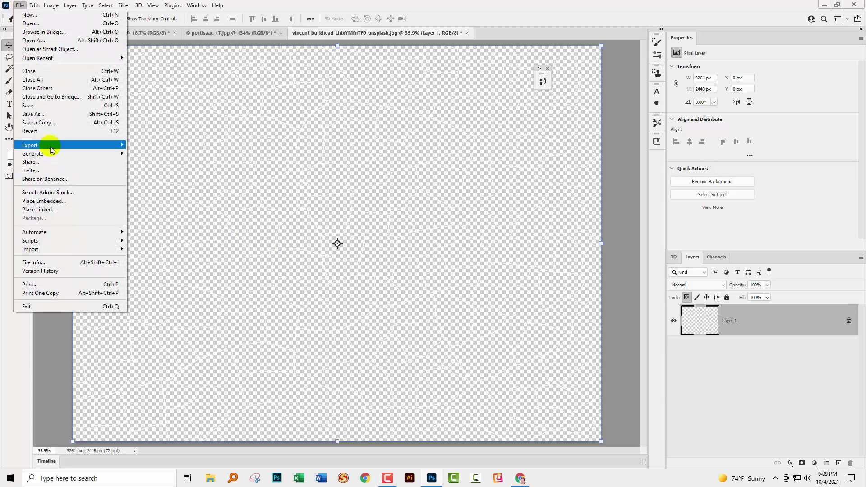
{"action": "mouse_move", "coordinate": [55, 145]}
{"action": "left_click", "coordinate": [170, 141]}
{"action": "type", "text": "t"}
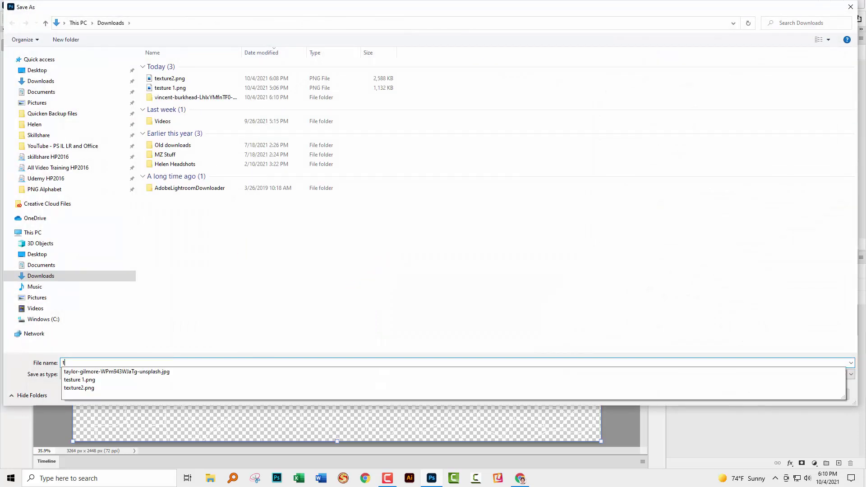
{"action": "type", "text": "exture2 white"}
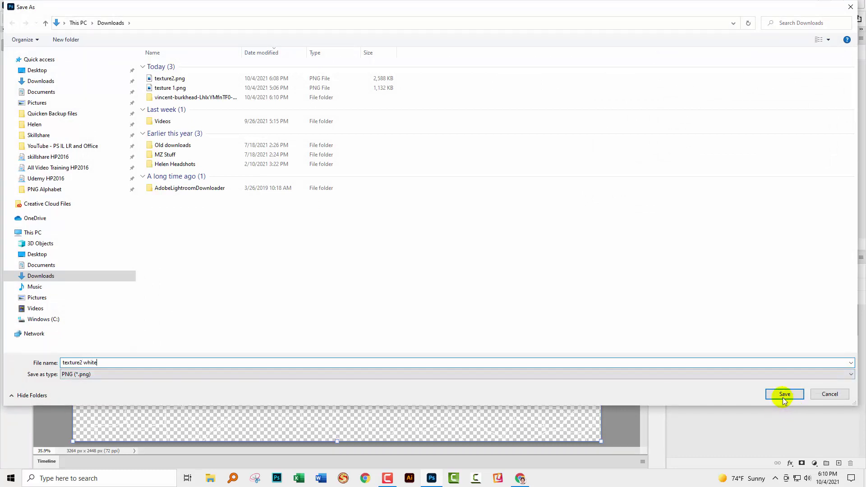
{"action": "left_click", "coordinate": [785, 394]}
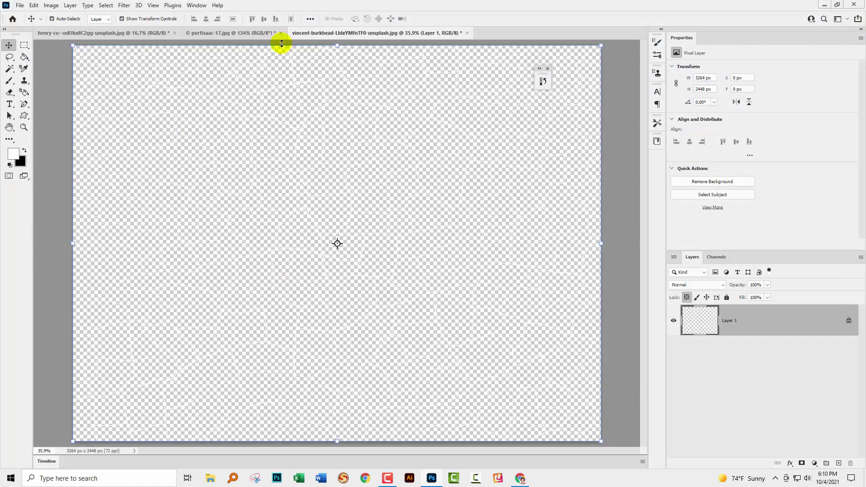
In the coastal photo document, place texture2 white.png as an embedded layer.
{"action": "left_click", "coordinate": [247, 34]}
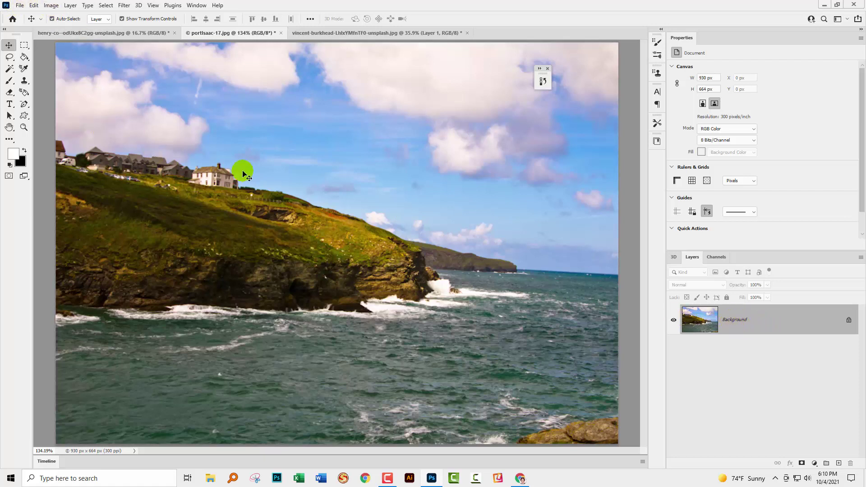
{"action": "left_click", "coordinate": [20, 5]}
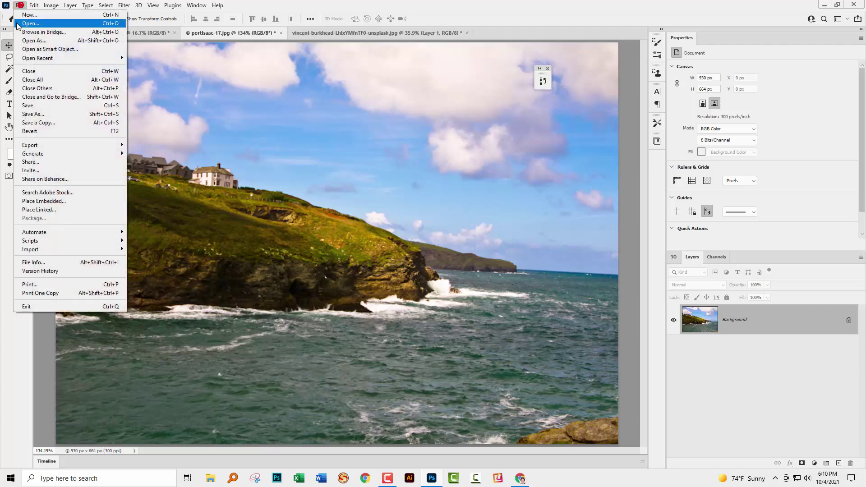
{"action": "left_click", "coordinate": [50, 201]}
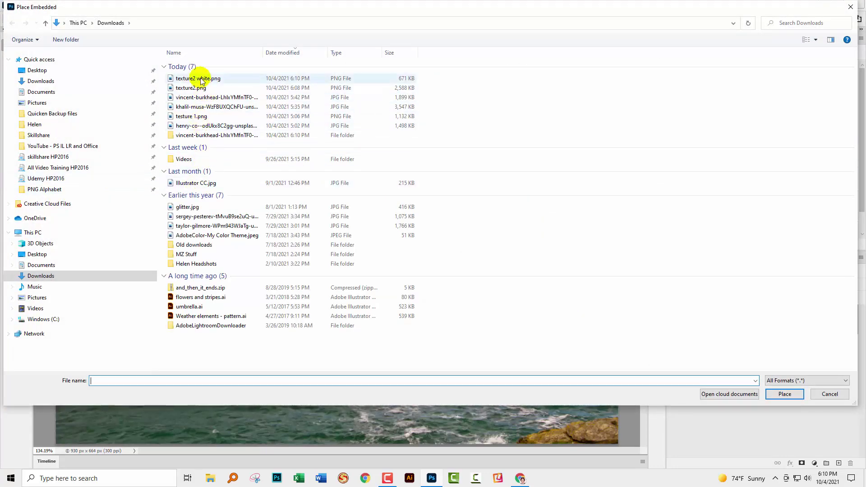
{"action": "left_click", "coordinate": [201, 79]}
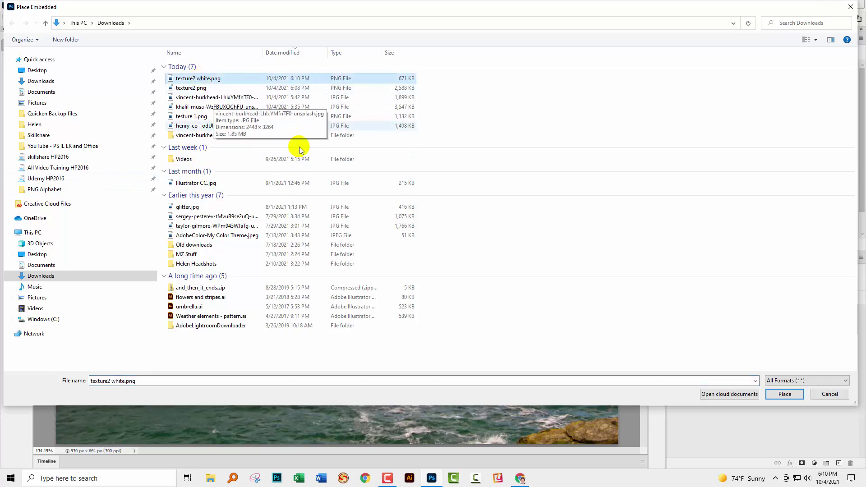
{"action": "left_click", "coordinate": [785, 395]}
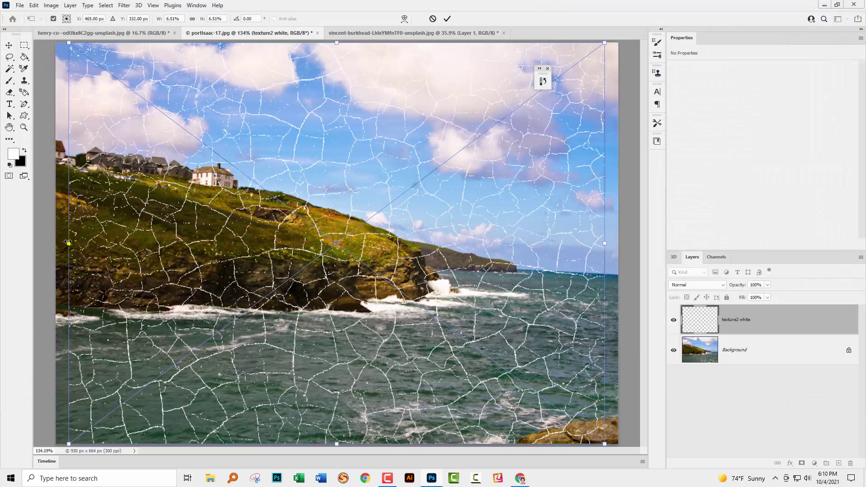
Stretch the placed texture out to the photo's left and right edges and commit.
{"action": "left_click_drag", "start_coordinate": [68, 244], "coordinate": [55, 244]}
{"action": "left_click_drag", "start_coordinate": [604, 243], "coordinate": [618, 241]}
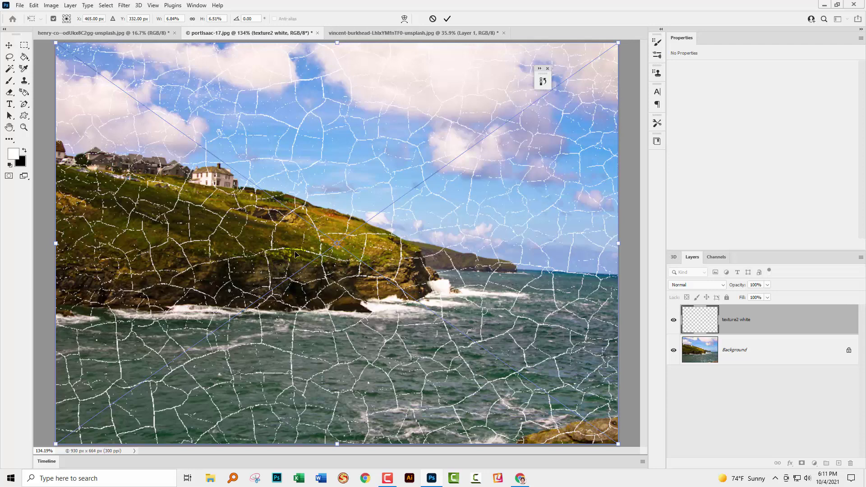
{"action": "left_click", "coordinate": [447, 18]}
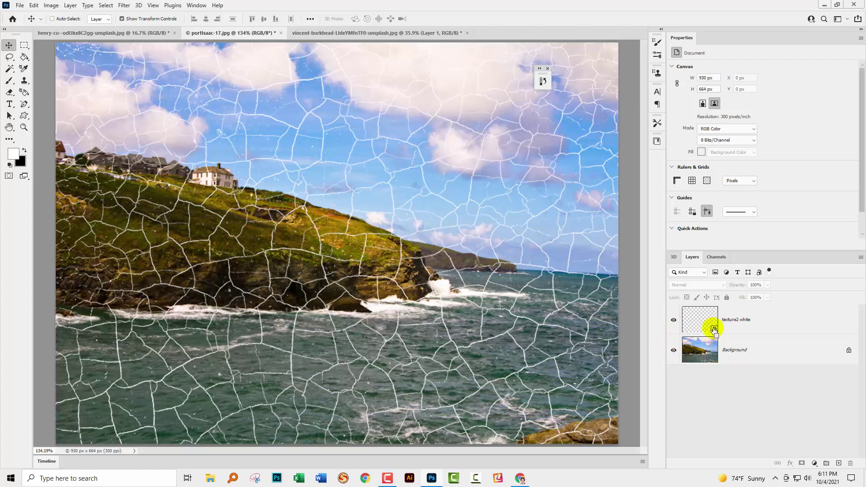
Load the texture2 white crack pattern as a selection and unlock the Background photo layer.
{"action": "left_click", "coordinate": [714, 330], "text": "ctrl"}
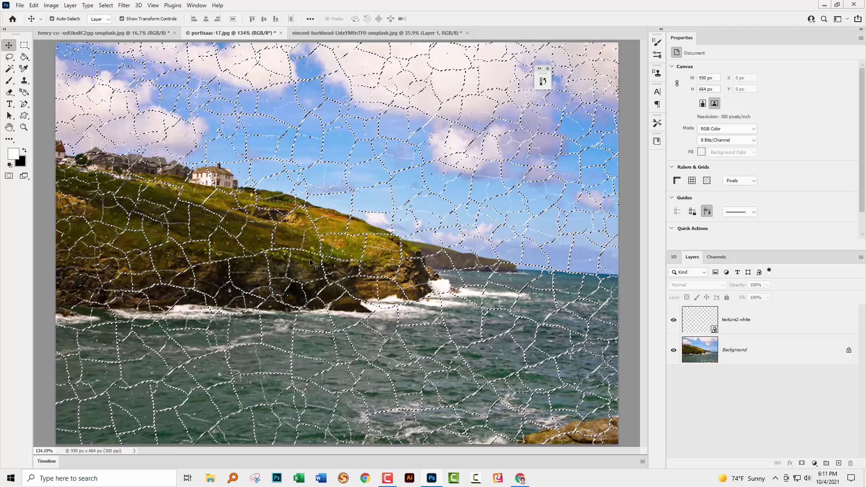
{"action": "left_click", "coordinate": [720, 350]}
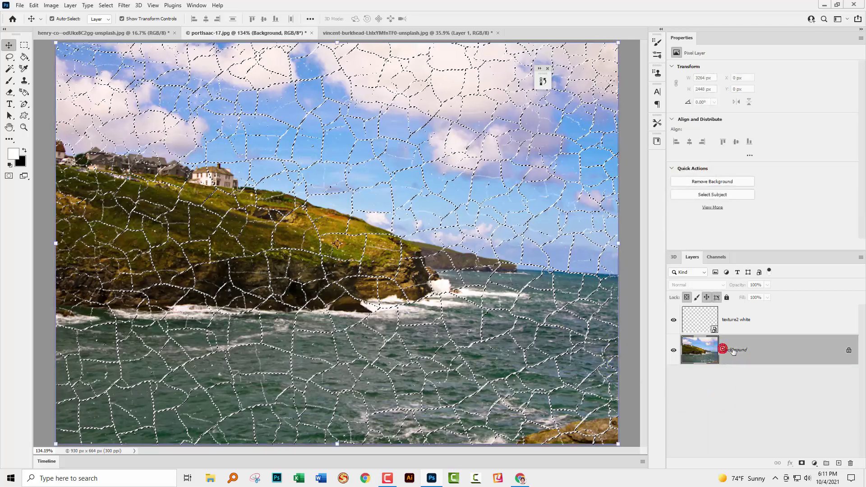
{"action": "left_click", "coordinate": [849, 350]}
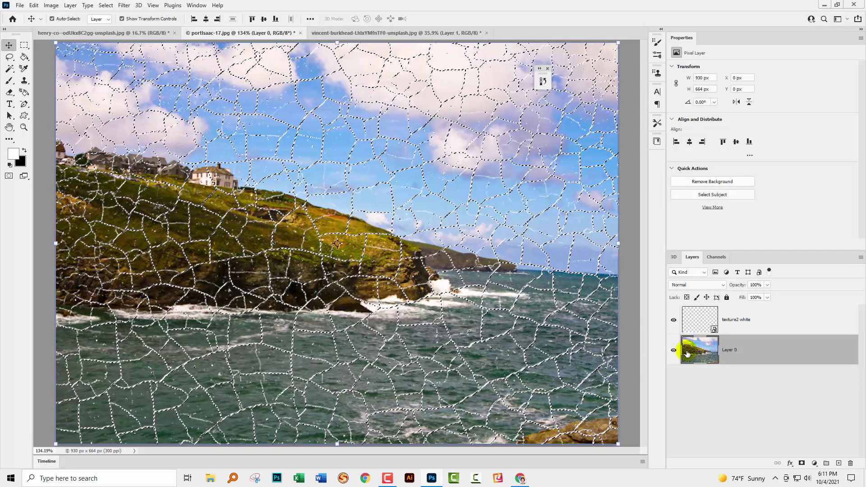
Hide the texture2 white layer, deselect, and make Layer 0 active again.
{"action": "left_click", "coordinate": [674, 319]}
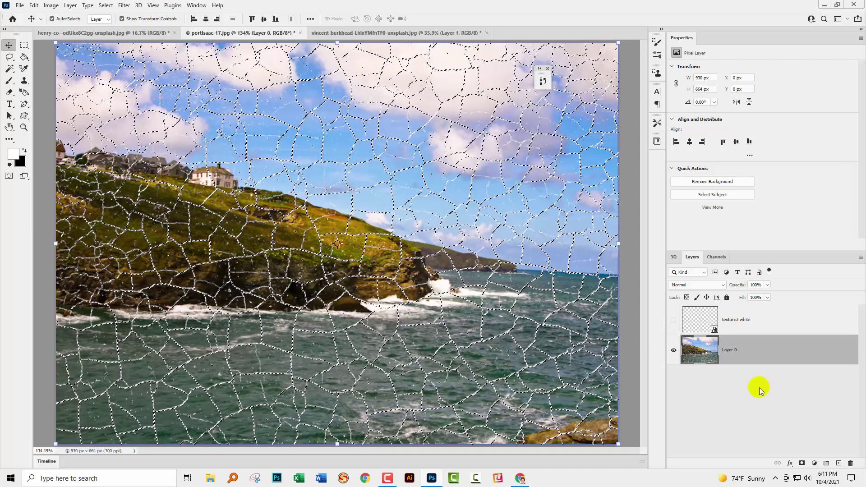
{"action": "left_click", "coordinate": [108, 6]}
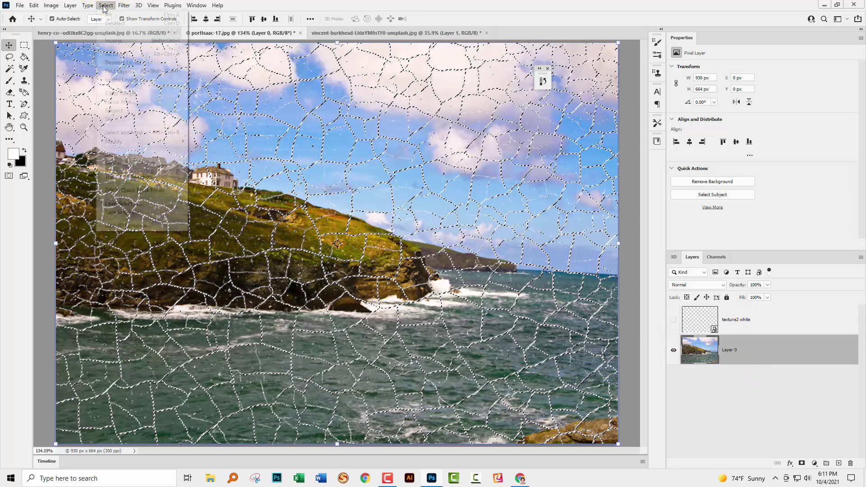
{"action": "left_click", "coordinate": [132, 24]}
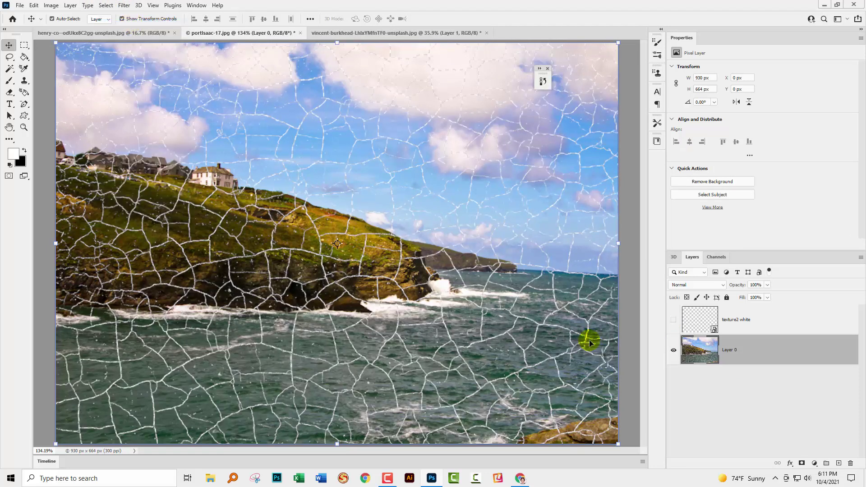
{"action": "left_click", "coordinate": [689, 392]}
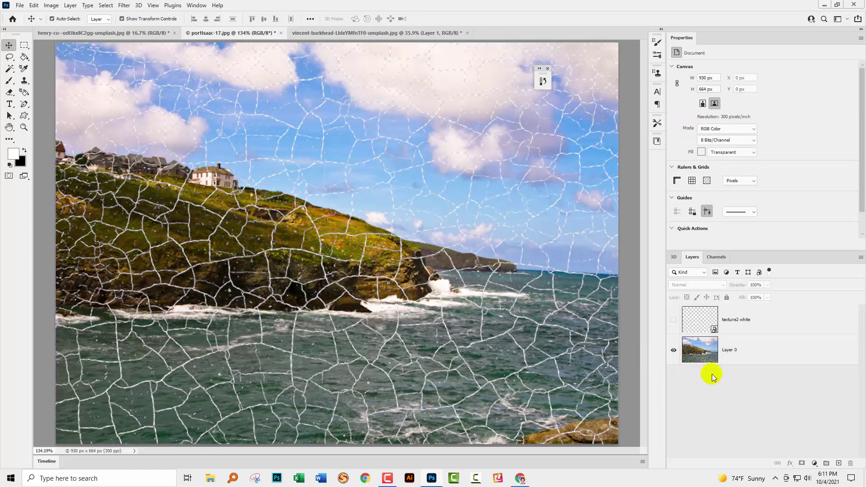
{"action": "left_click", "coordinate": [751, 356]}
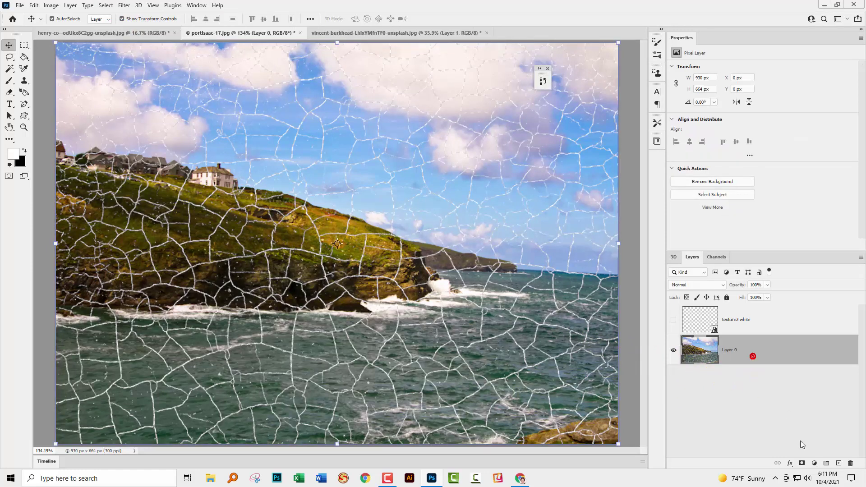
Add a new Layer 1 below Layer 0 and fill it with black.
{"action": "left_click", "coordinate": [837, 464]}
{"action": "left_click_drag", "start_coordinate": [758, 351], "coordinate": [752, 391]}
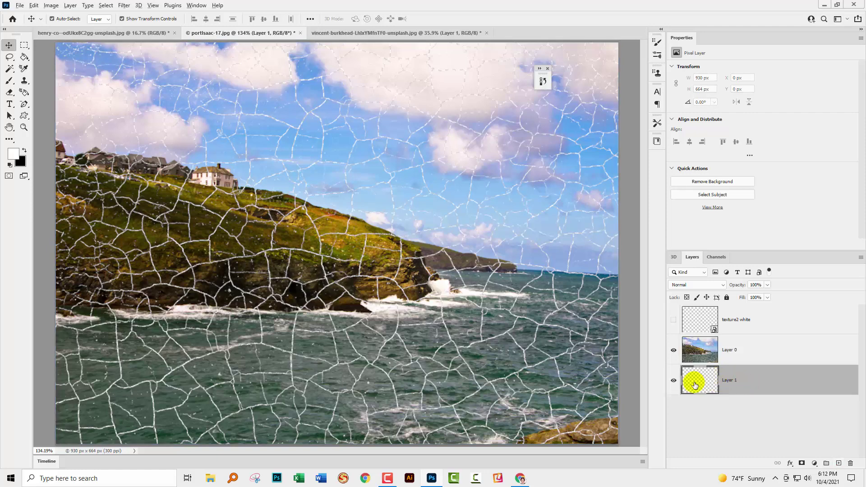
{"action": "key", "text": "alt+BackSpace"}
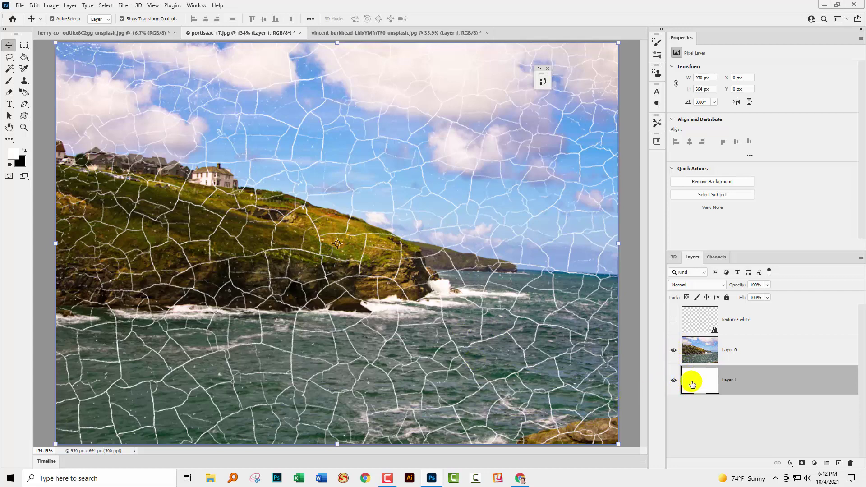
{"action": "key", "text": "ctrl+BackSpace"}
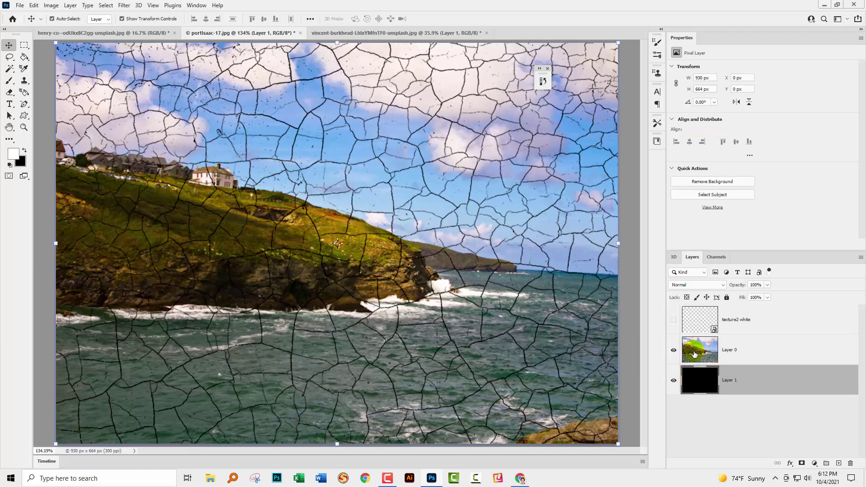
Set the background colour to red #d51c1c and fill Layer 1 with it.
{"action": "left_click", "coordinate": [23, 165]}
{"action": "left_click", "coordinate": [486, 310]}
{"action": "left_click", "coordinate": [589, 289]}
{"action": "key", "text": "v"}
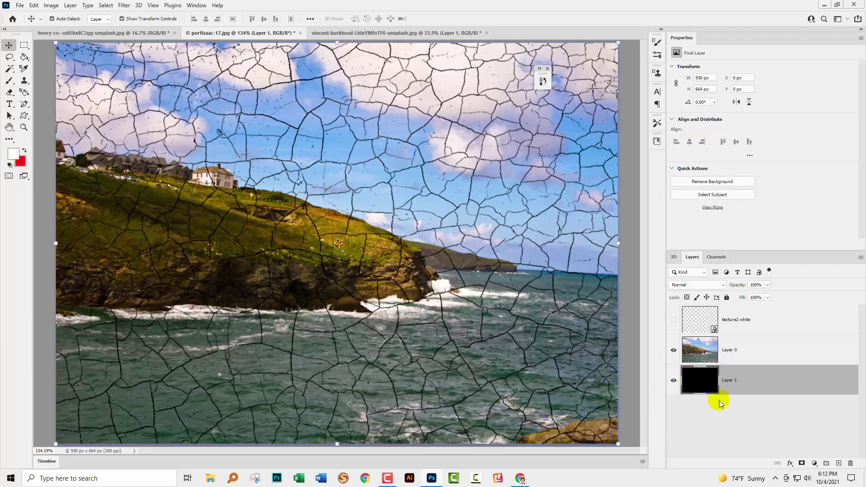
{"action": "key", "text": "ctrl+BackSpace"}
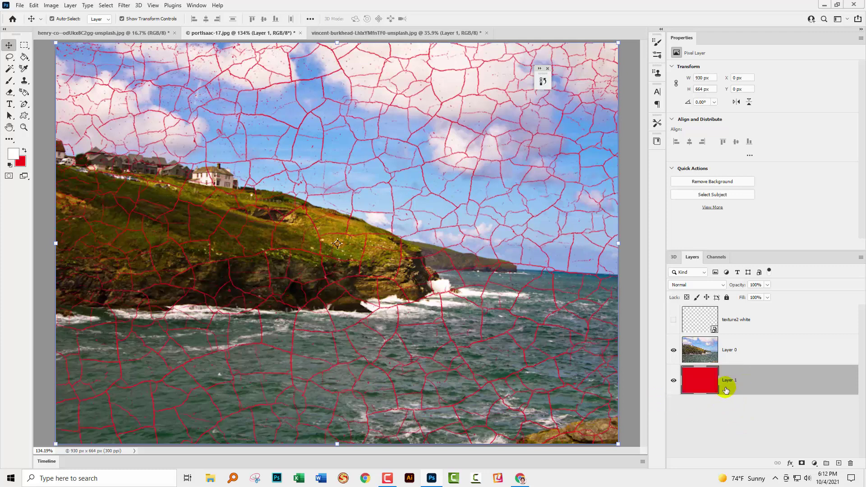
Switch to the empty transparent document.
{"action": "left_click", "coordinate": [321, 206]}
{"action": "left_click", "coordinate": [637, 392]}
{"action": "left_click", "coordinate": [582, 357]}
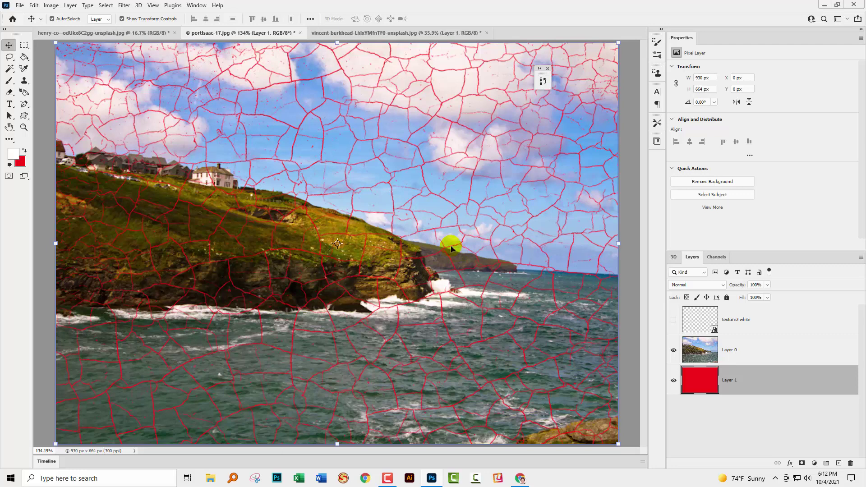
{"action": "left_click_drag", "start_coordinate": [712, 325], "coordinate": [807, 331]}
{"action": "scroll", "coordinate": [807, 330], "scroll_direction": "up", "scroll_amount": 3}
{"action": "scroll", "coordinate": [808, 330], "scroll_direction": "up", "scroll_amount": 5}
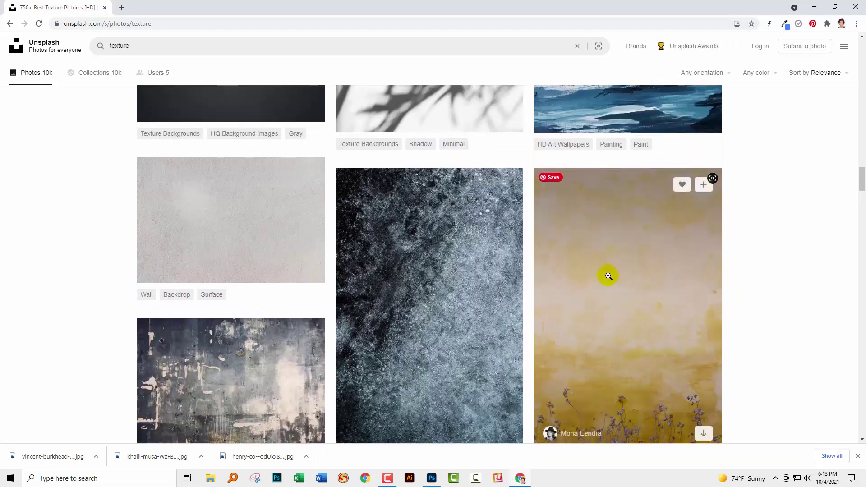
{"action": "scroll", "coordinate": [751, 299], "scroll_direction": "up", "scroll_amount": 4}
{"action": "scroll", "coordinate": [750, 302], "scroll_direction": "up", "scroll_amount": 4}
{"action": "scroll", "coordinate": [749, 302], "scroll_direction": "up", "scroll_amount": 7}
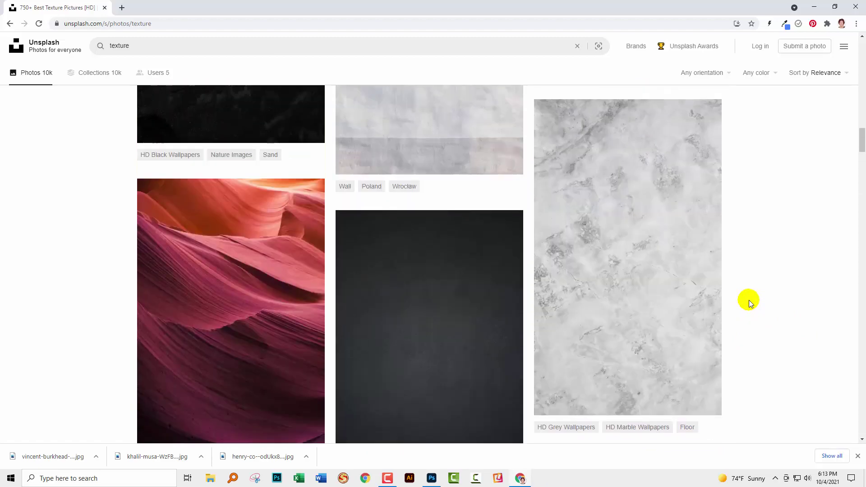
{"action": "scroll", "coordinate": [748, 301], "scroll_direction": "down", "scroll_amount": 17}
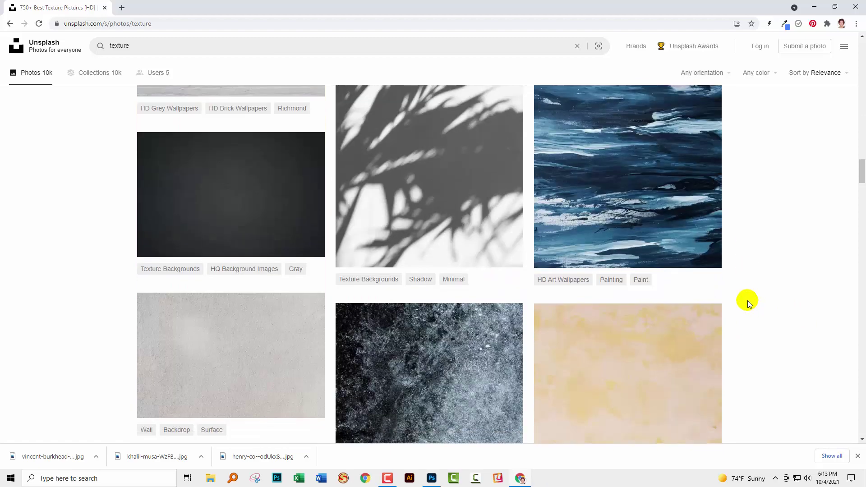
{"action": "scroll", "coordinate": [748, 302], "scroll_direction": "down", "scroll_amount": 14}
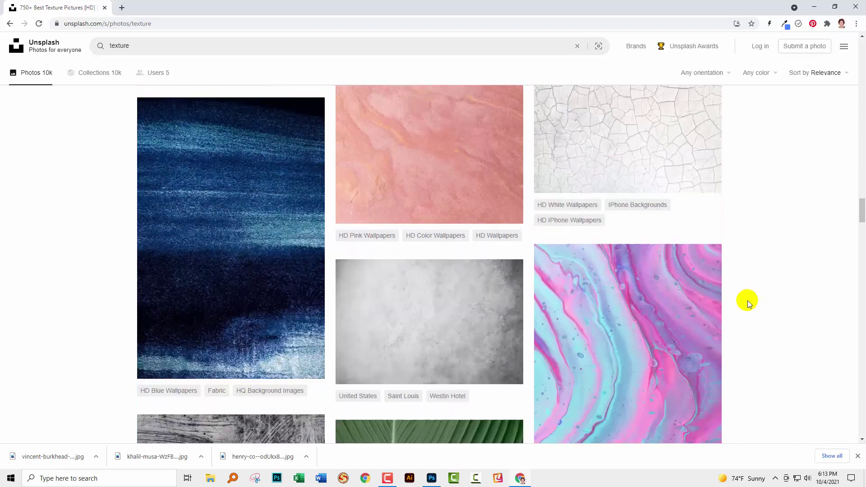
{"action": "scroll", "coordinate": [747, 300], "scroll_direction": "down", "scroll_amount": 12}
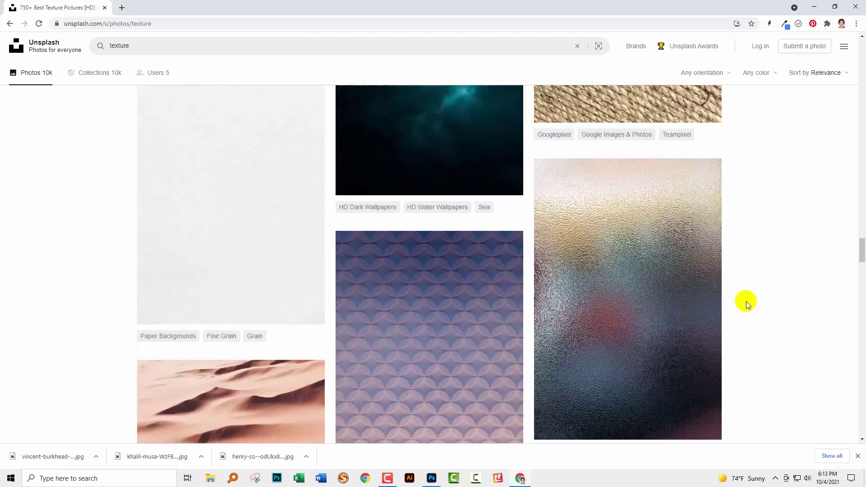
{"action": "scroll", "coordinate": [745, 301], "scroll_direction": "down", "scroll_amount": 7}
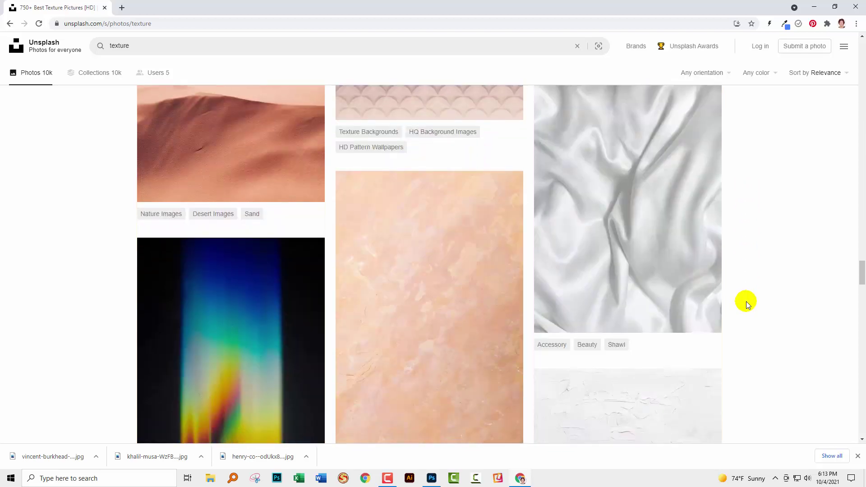
{"action": "scroll", "coordinate": [746, 301], "scroll_direction": "down", "scroll_amount": 11}
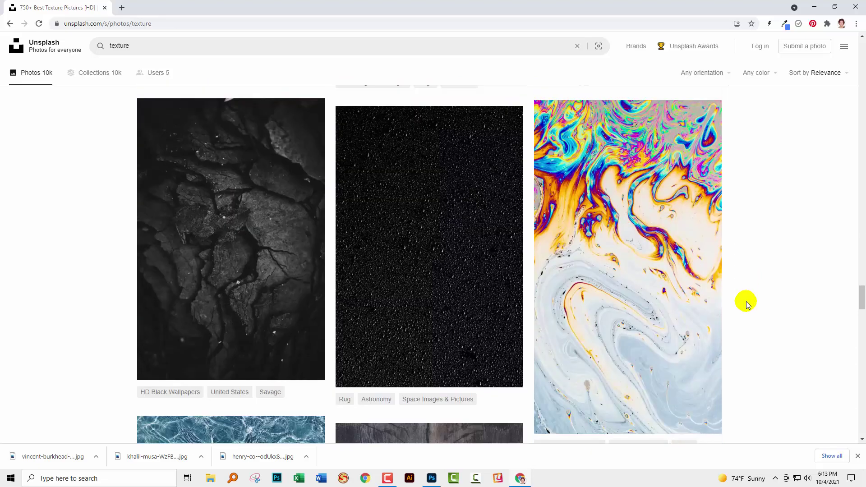
{"action": "scroll", "coordinate": [745, 302], "scroll_direction": "down", "scroll_amount": 4}
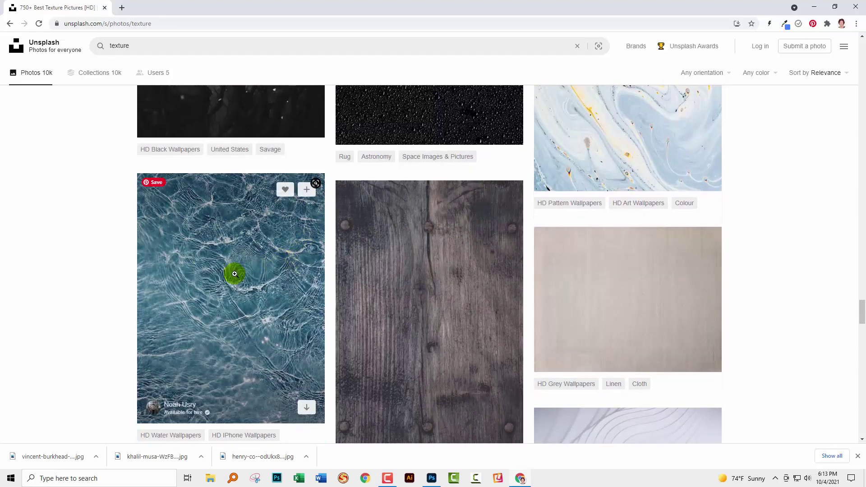
{"action": "scroll", "coordinate": [263, 239], "scroll_direction": "down", "scroll_amount": 6}
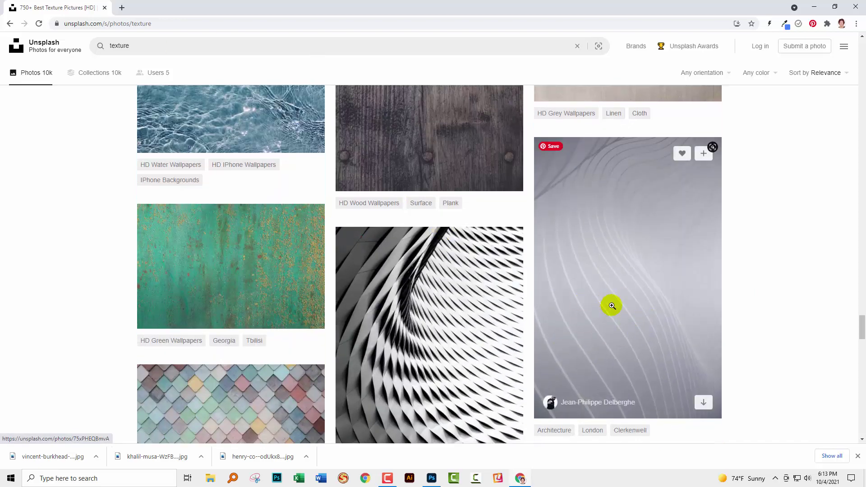
{"action": "scroll", "coordinate": [613, 305], "scroll_direction": "down", "scroll_amount": 4}
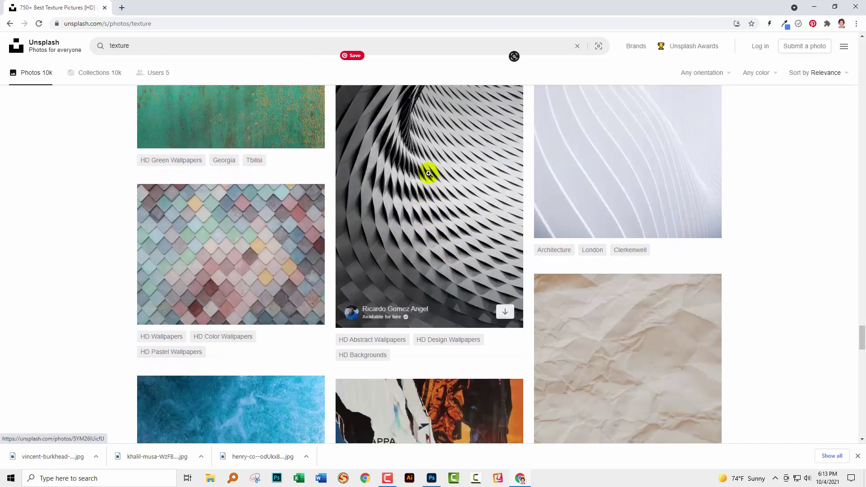
{"action": "scroll", "coordinate": [425, 179], "scroll_direction": "down", "scroll_amount": 15}
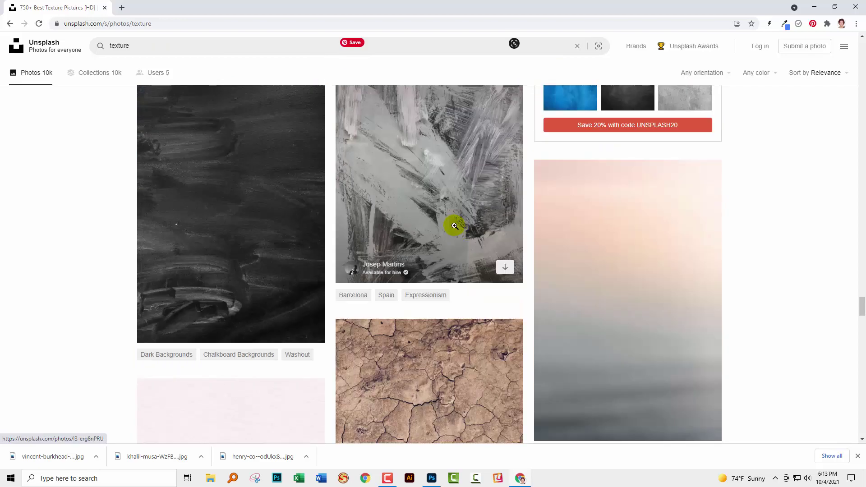
{"action": "scroll", "coordinate": [415, 213], "scroll_direction": "up", "scroll_amount": 10}
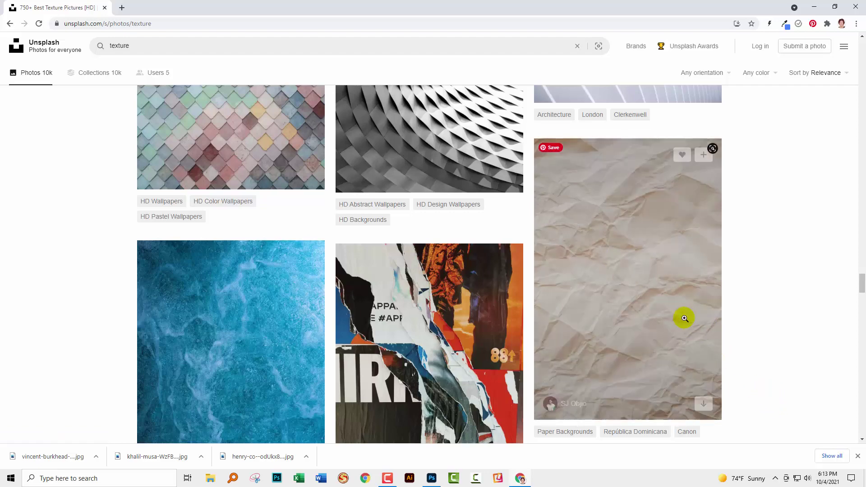
{"action": "scroll", "coordinate": [684, 319], "scroll_direction": "up", "scroll_amount": 11}
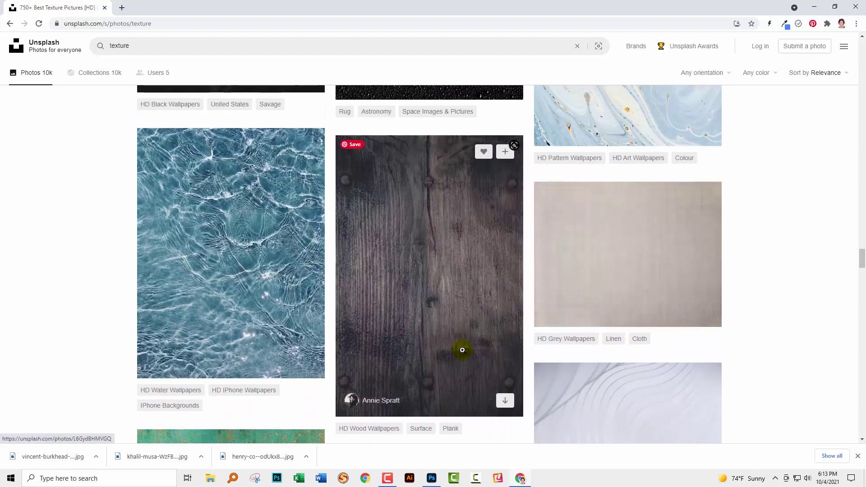
Switch back to Photoshop from the browser, showing the transparent cracked-texture document with Layer 1.
{"action": "left_click", "coordinate": [431, 478]}
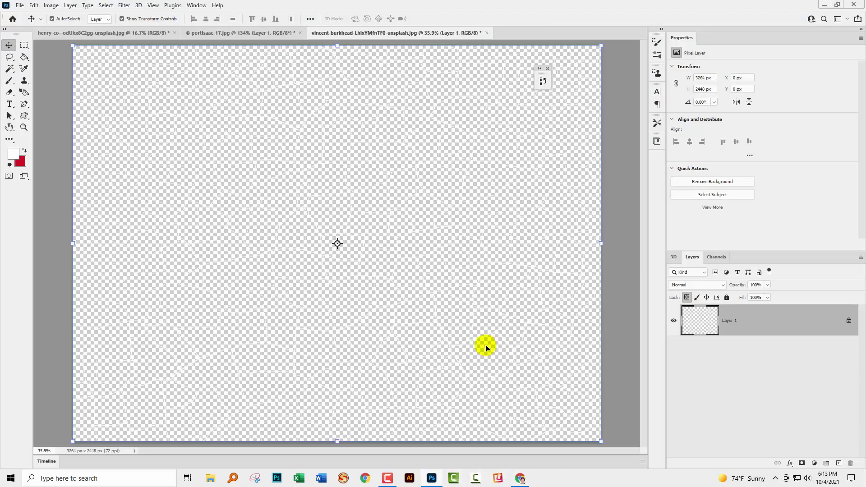